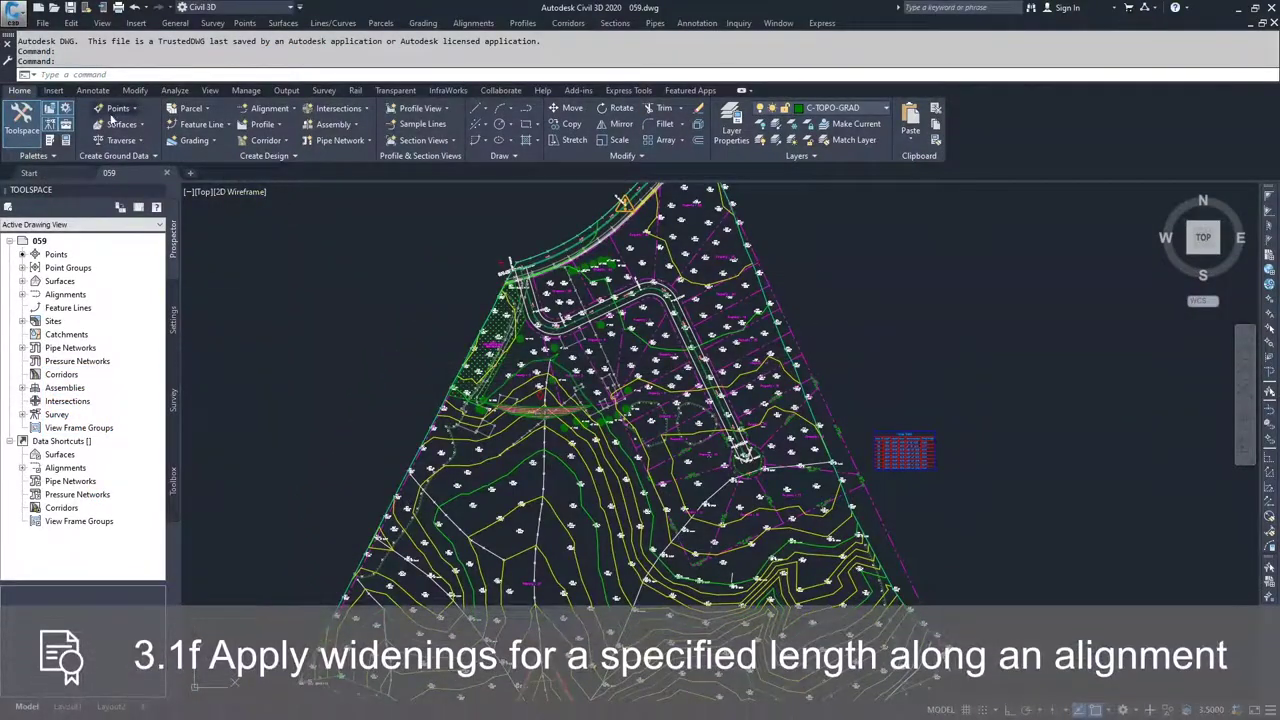
Expand the Alignment dropdown in the Home tab's Create Design panel
left_click(285, 110)
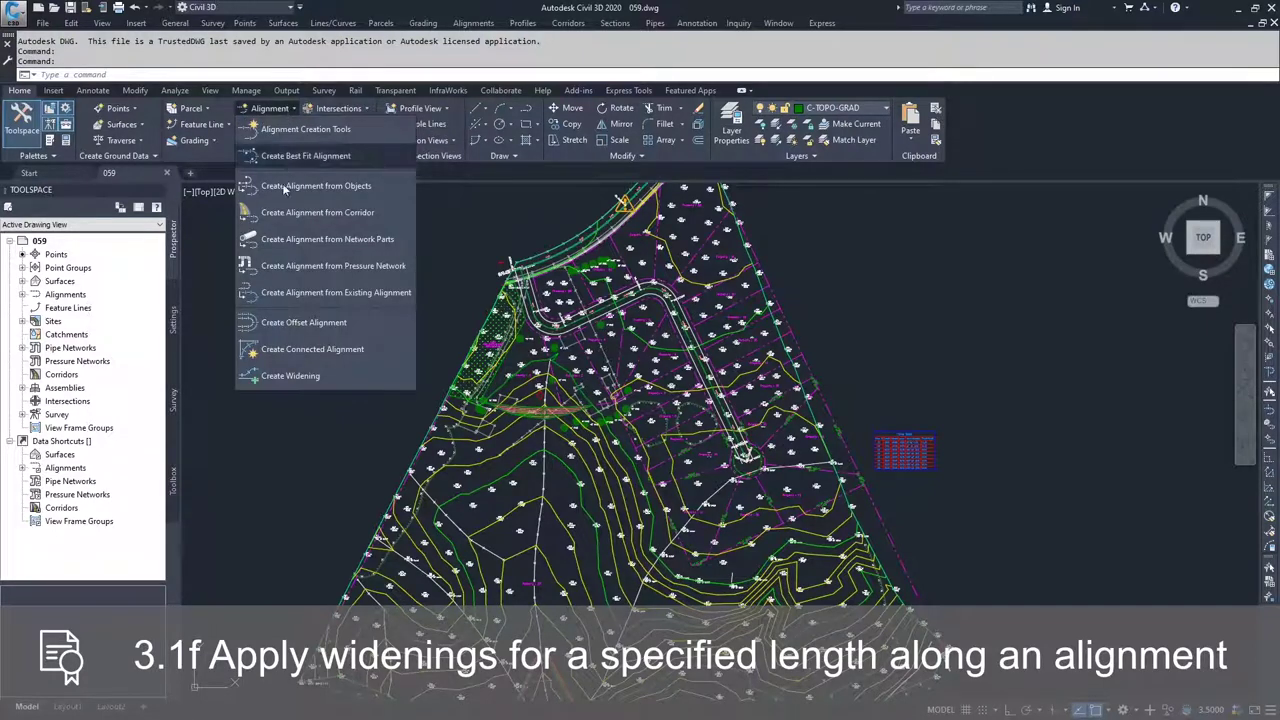
Start the Create Widening command and zoom in on the road curve
left_click(305, 376)
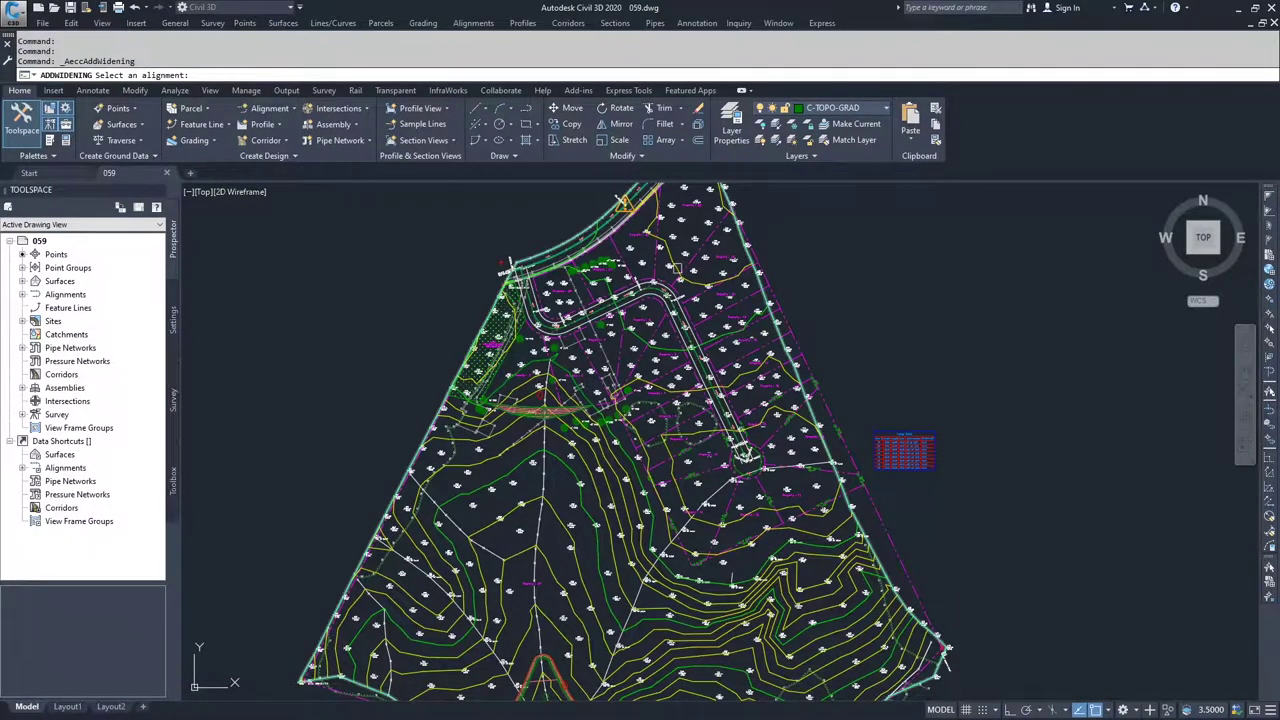
scroll(599, 285, "up", 5)
middle_click_drag(440, 378, 528, 358)
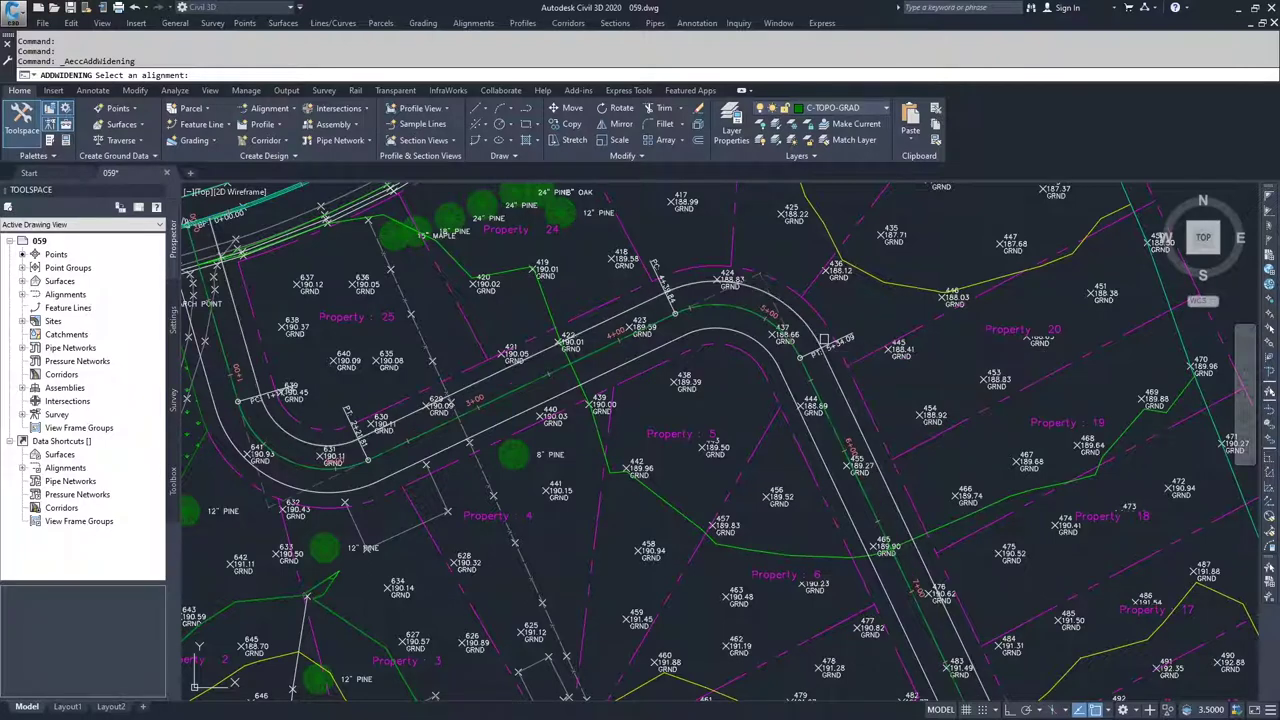
Select the road alignment, decline a new alignment, and pick the curve's start and end stations
left_click(688, 288)
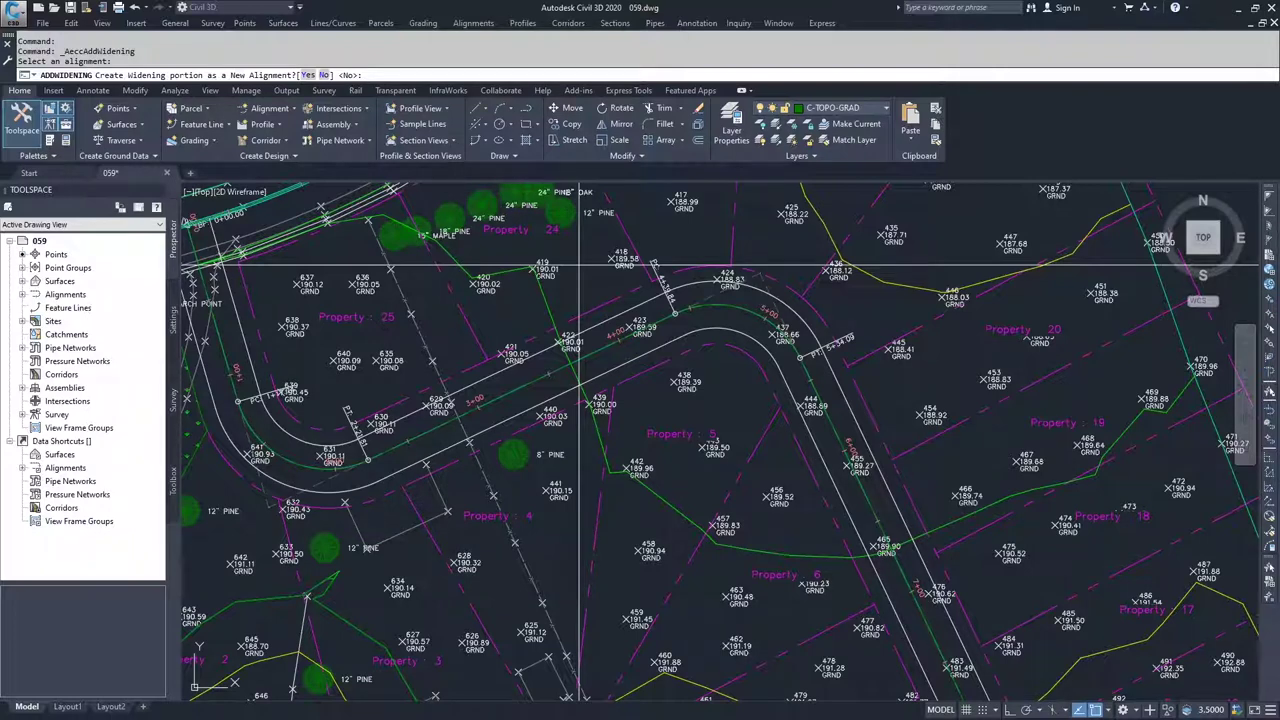
key("Return")
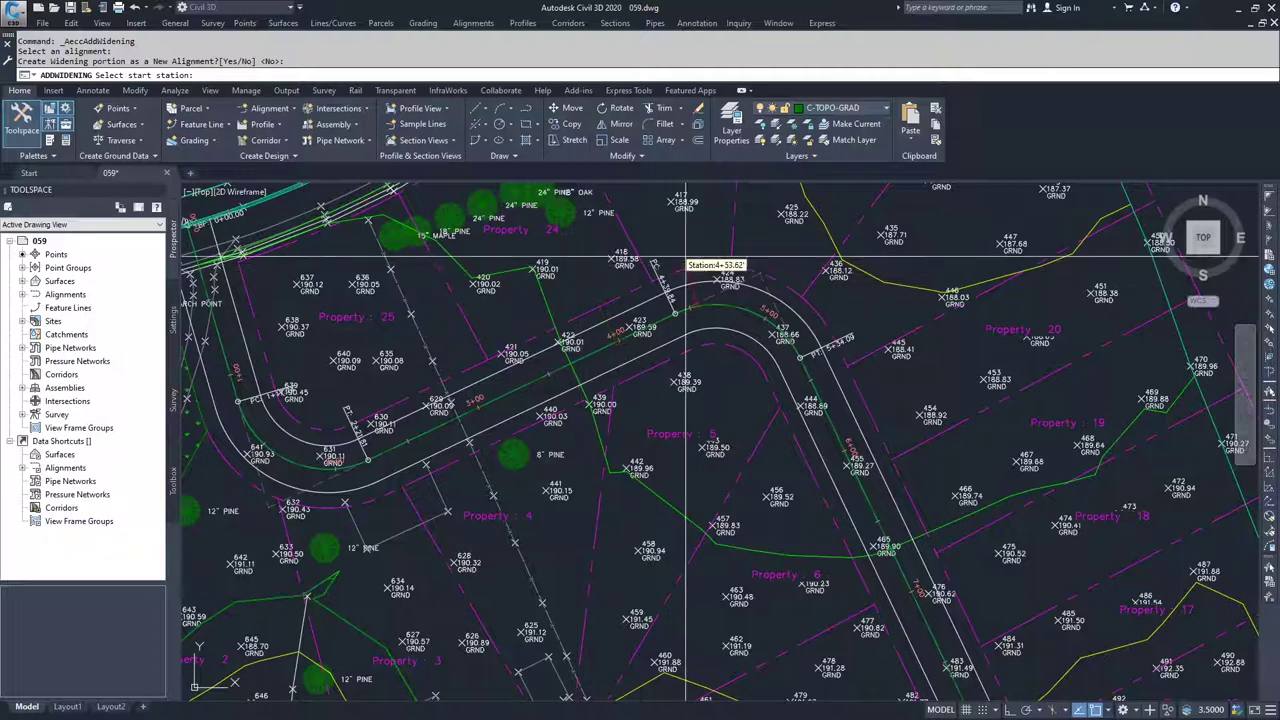
scroll(677, 268, "up", 2)
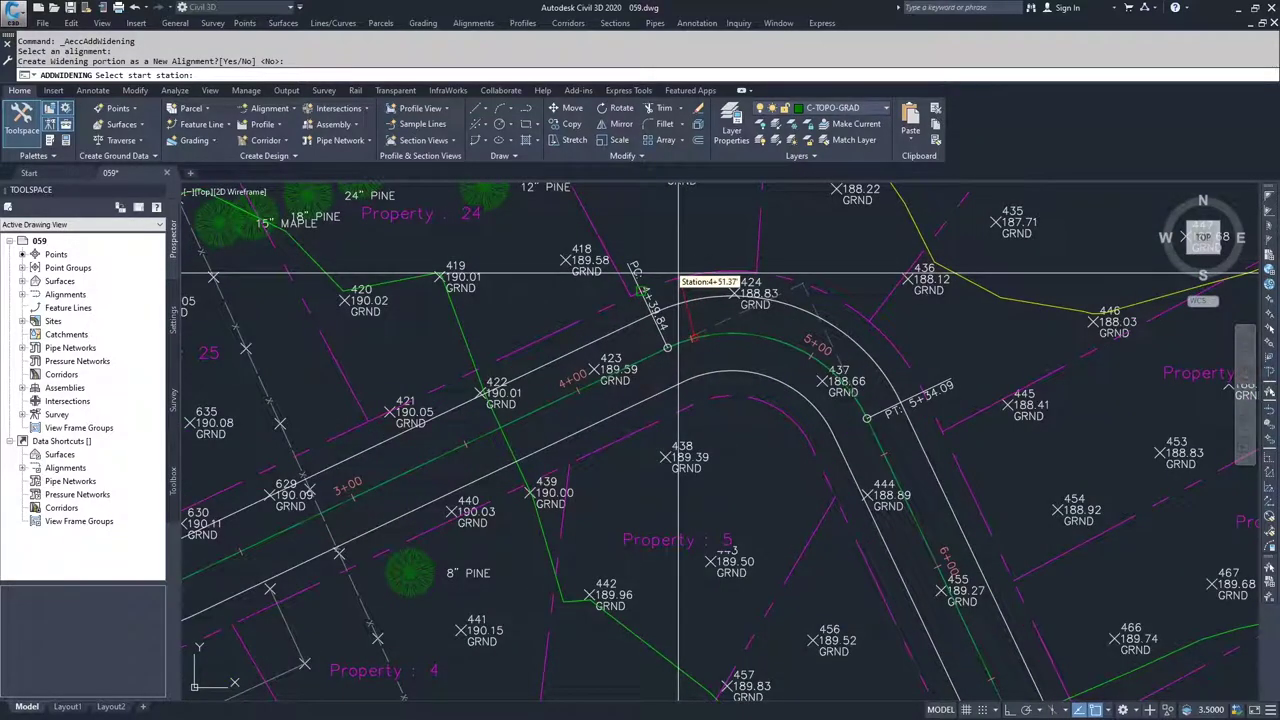
left_click(680, 273)
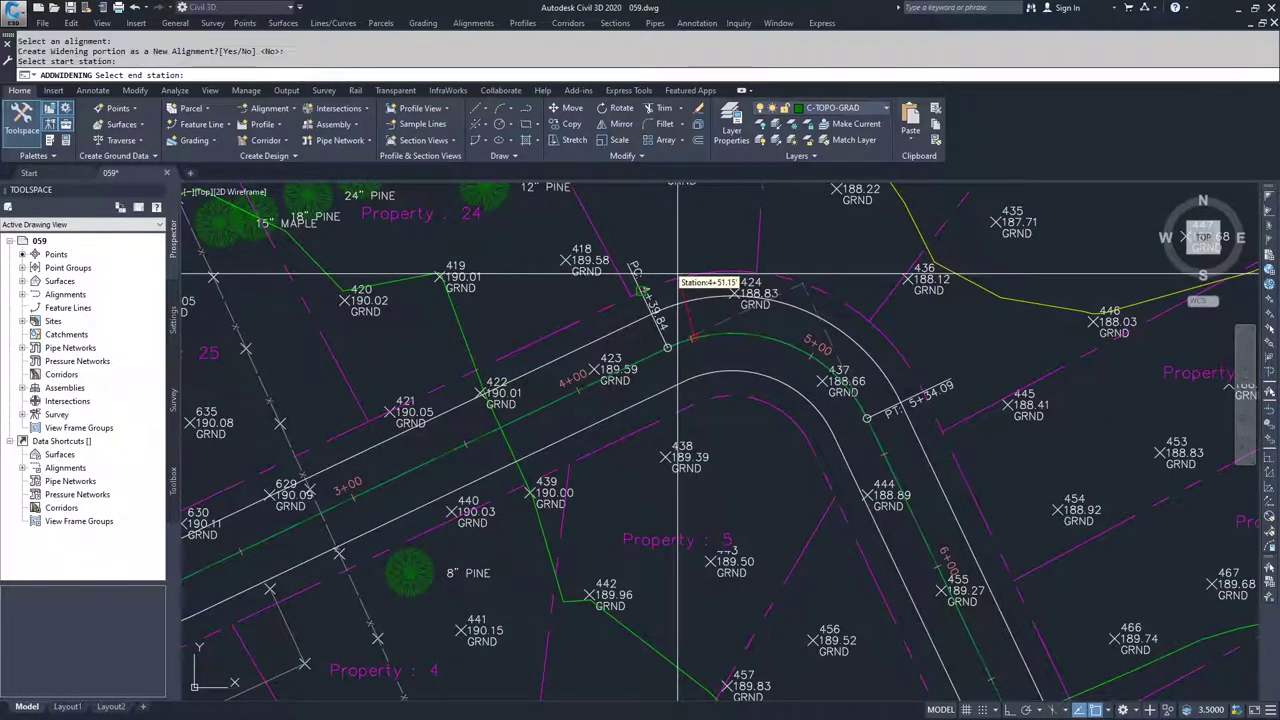
left_click(907, 352)
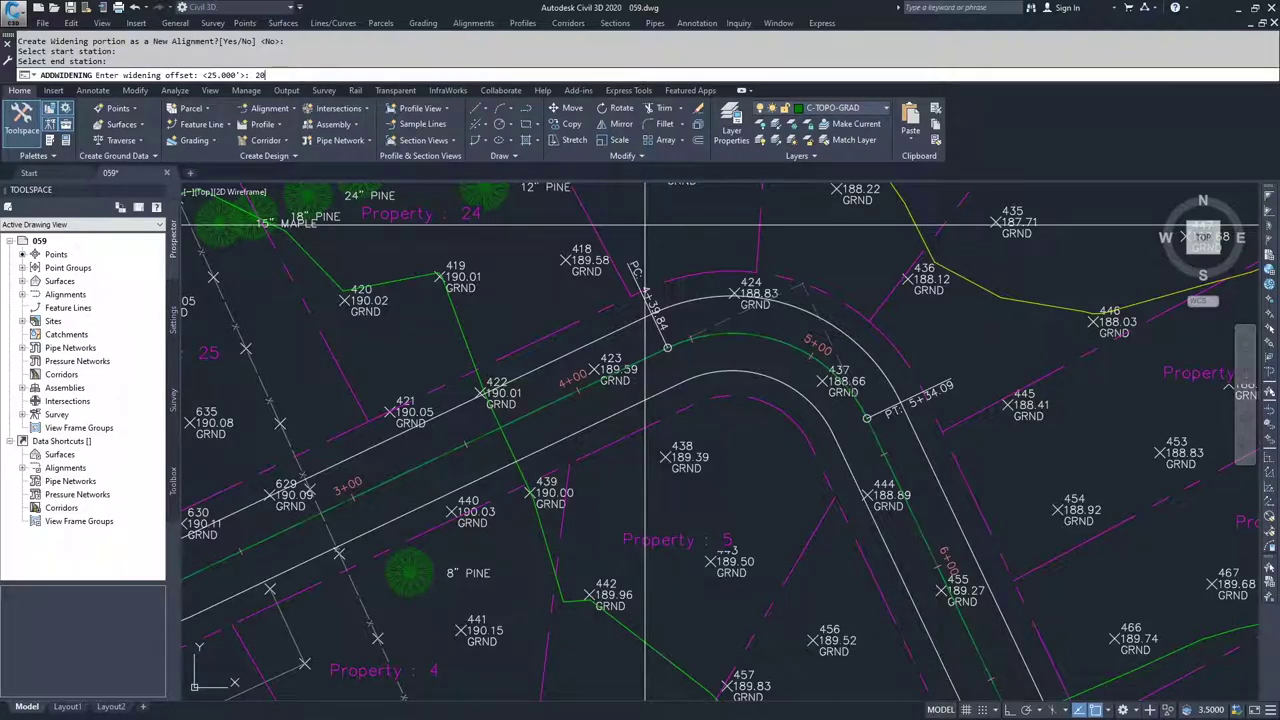
Confirm a 20 ft widening offset and bring the widening parameters into view
key("Return")
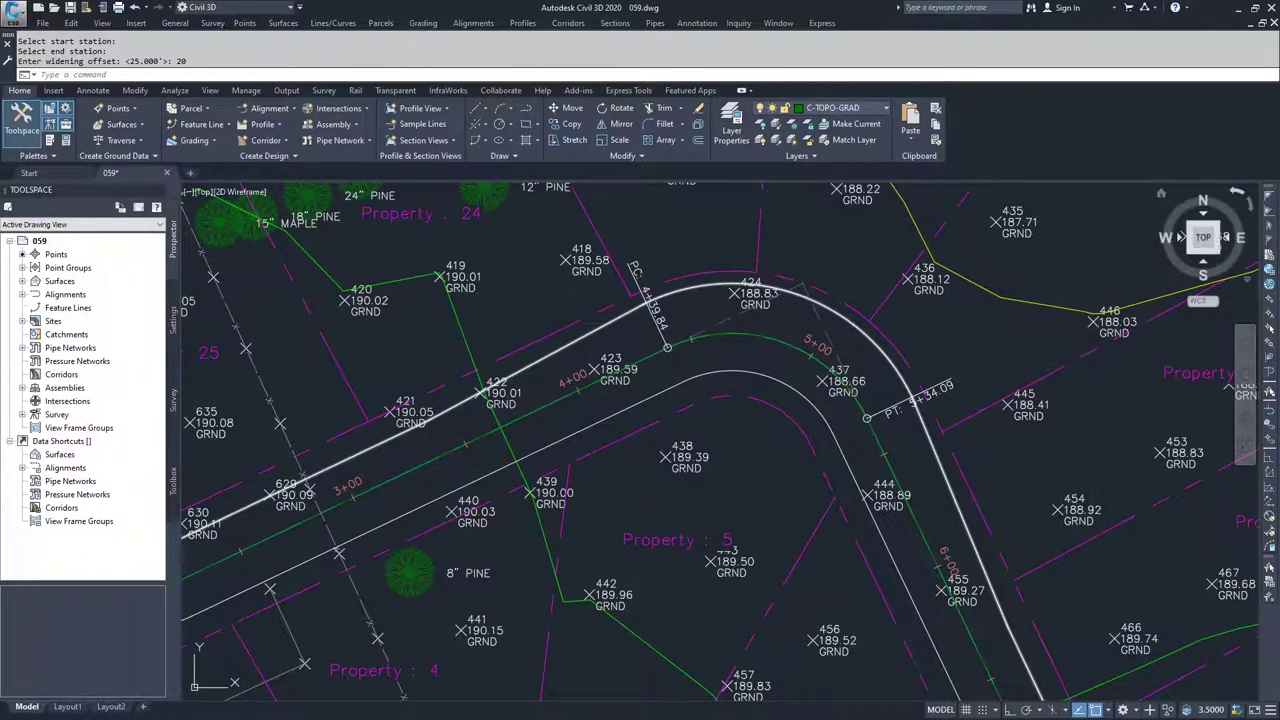
left_click_drag(1064, 268, 883, 306)
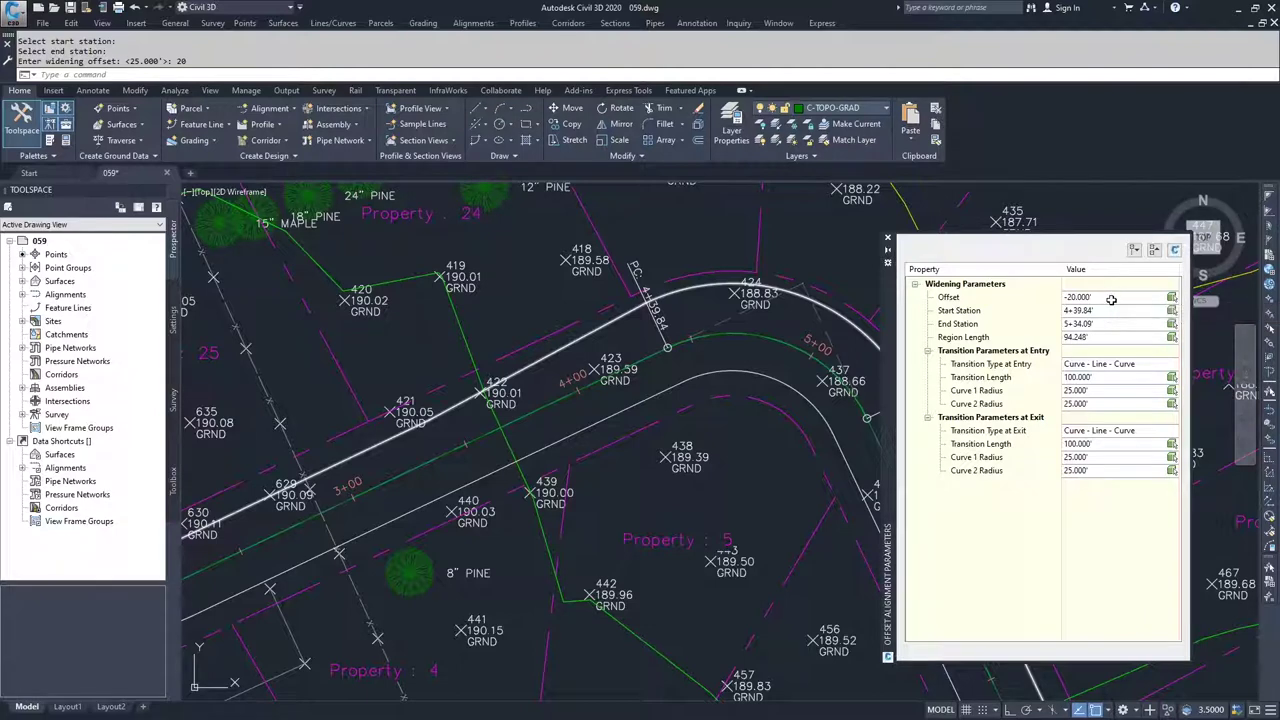
Check the widening's offset, start station and region length in the parameters palette
left_click(1101, 314)
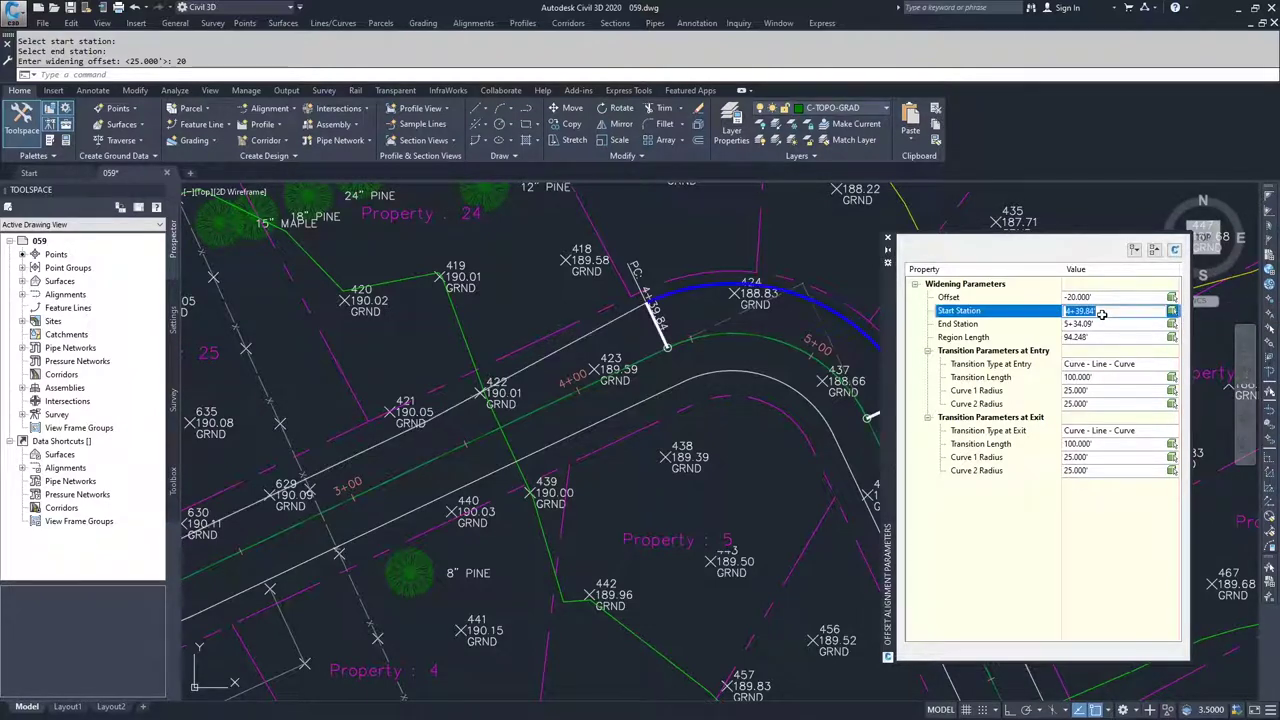
left_click(1105, 298)
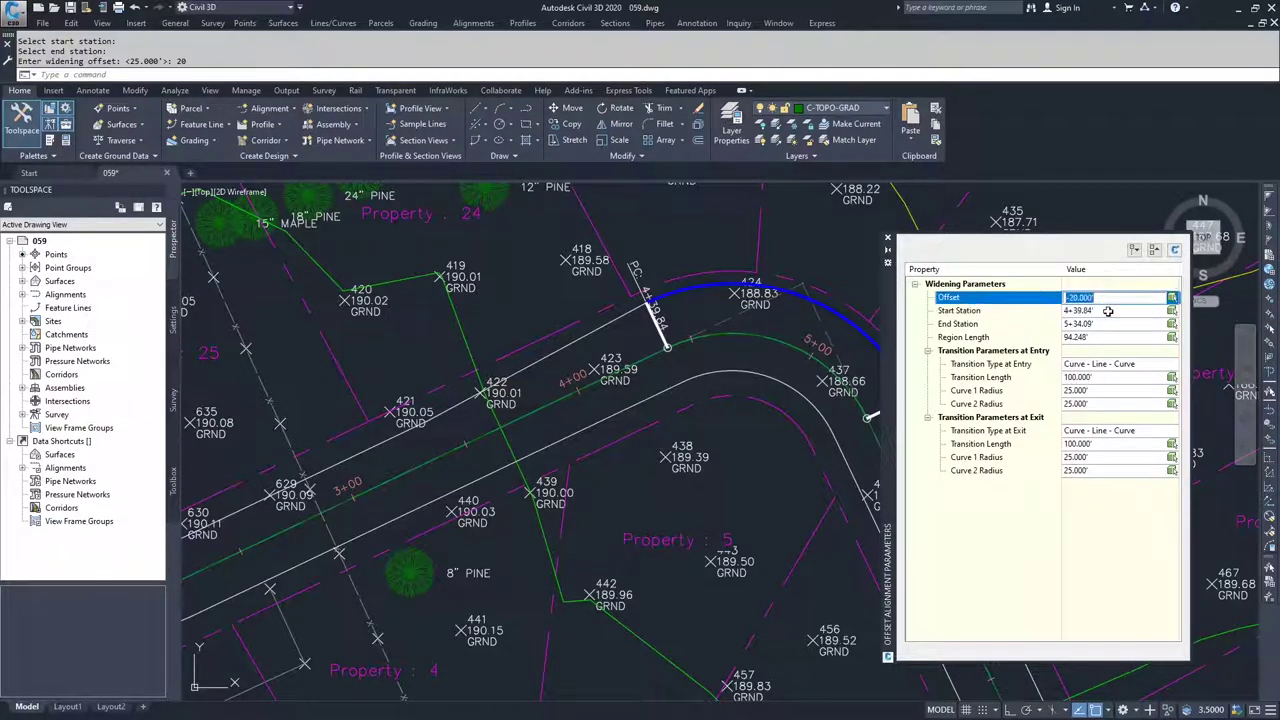
left_click(1108, 312)
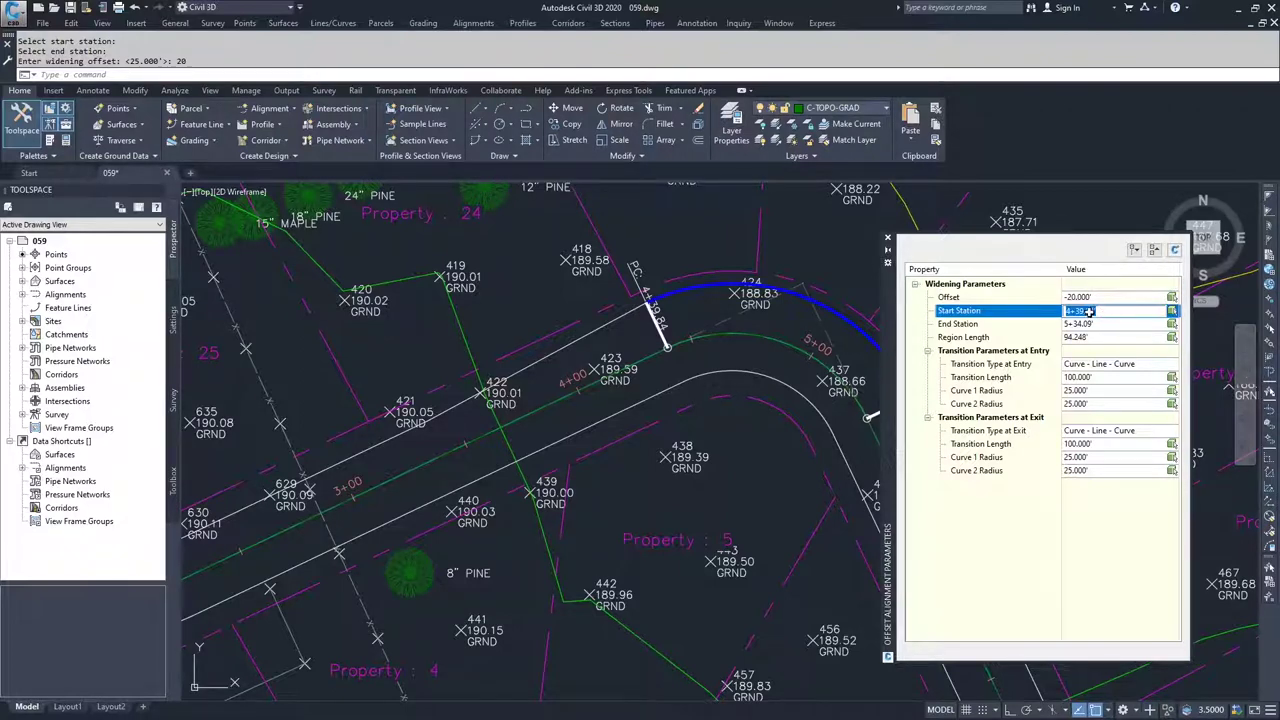
left_click(1100, 338)
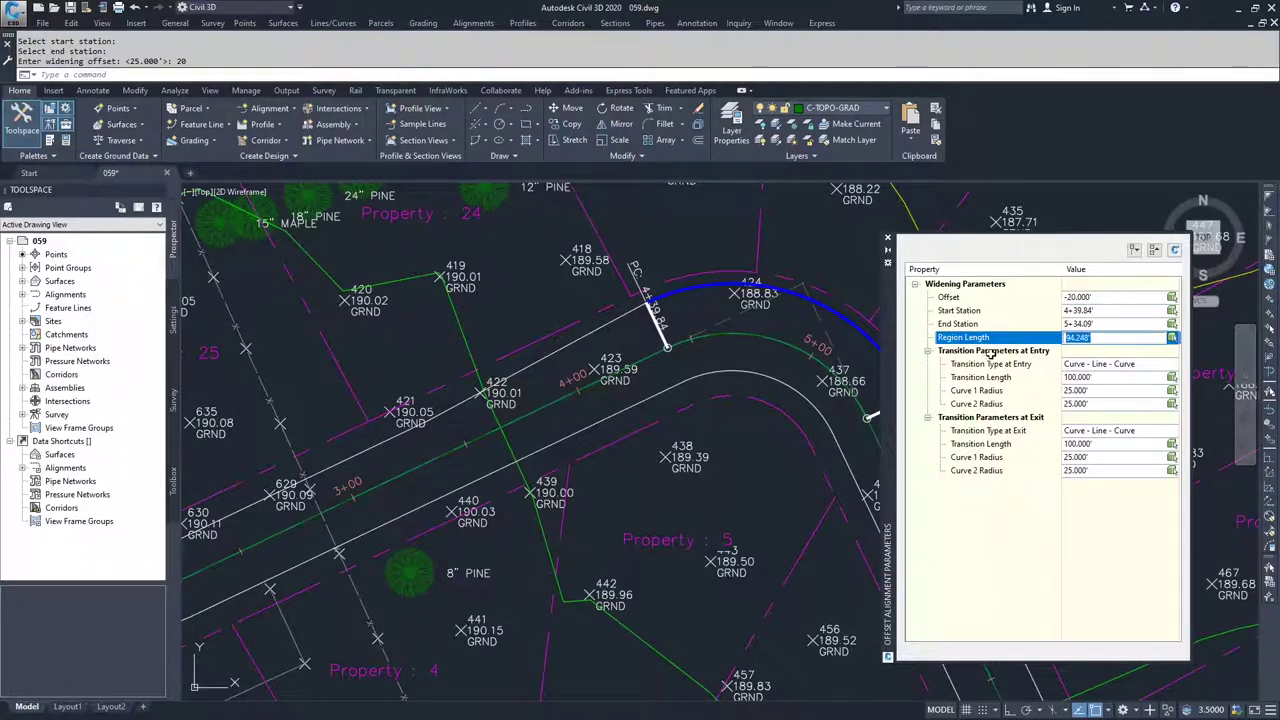
Set the entry transition type to Linear
left_click(1107, 430)
left_click(1112, 431)
left_click(1131, 383)
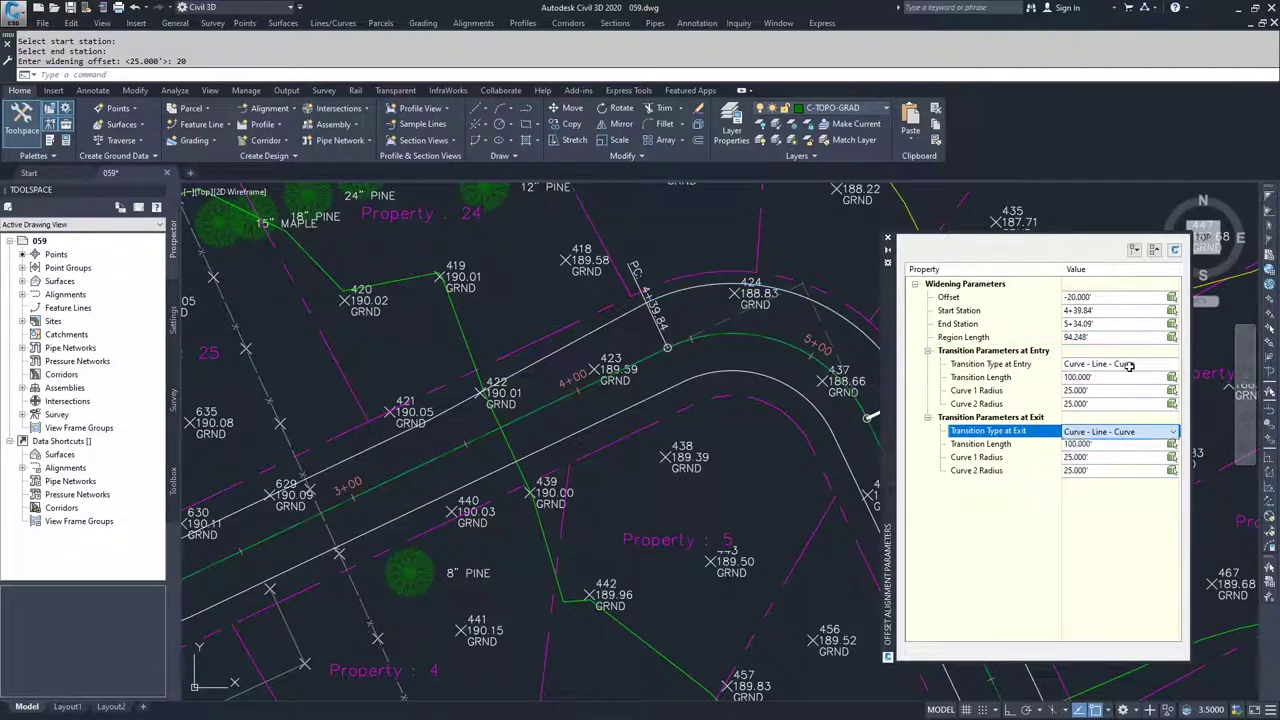
left_click(1131, 368)
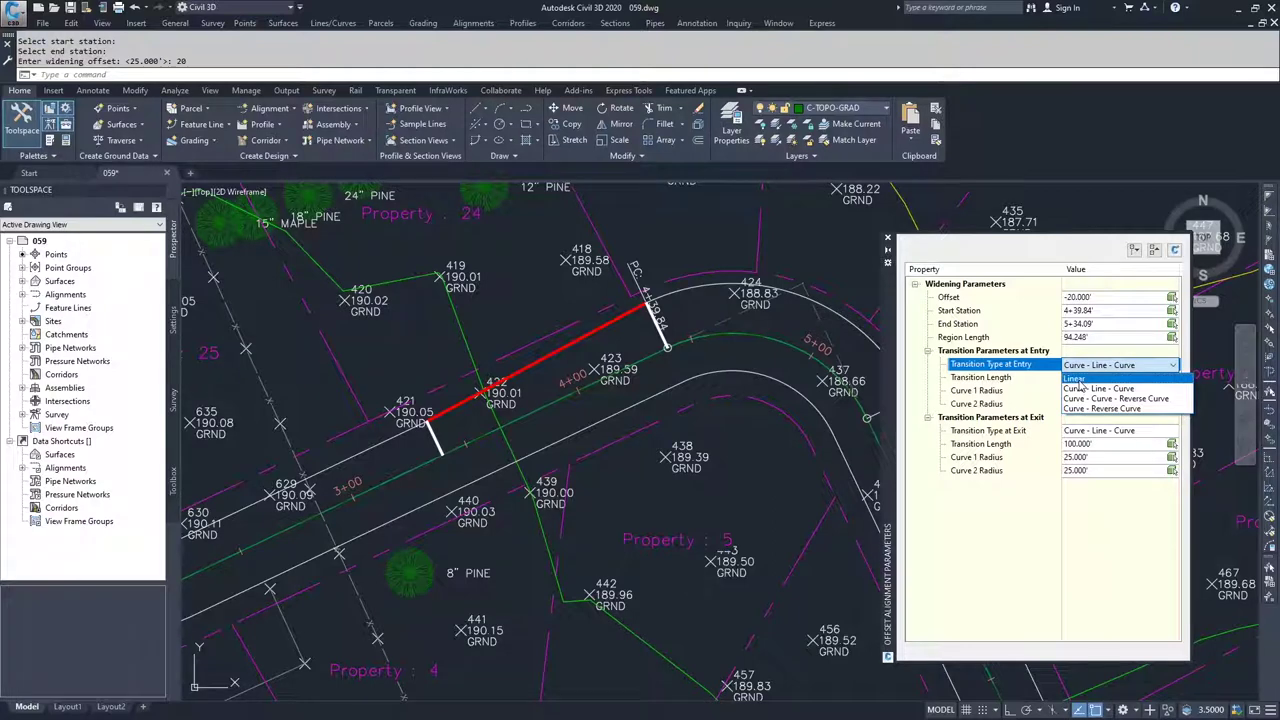
left_click(1075, 379)
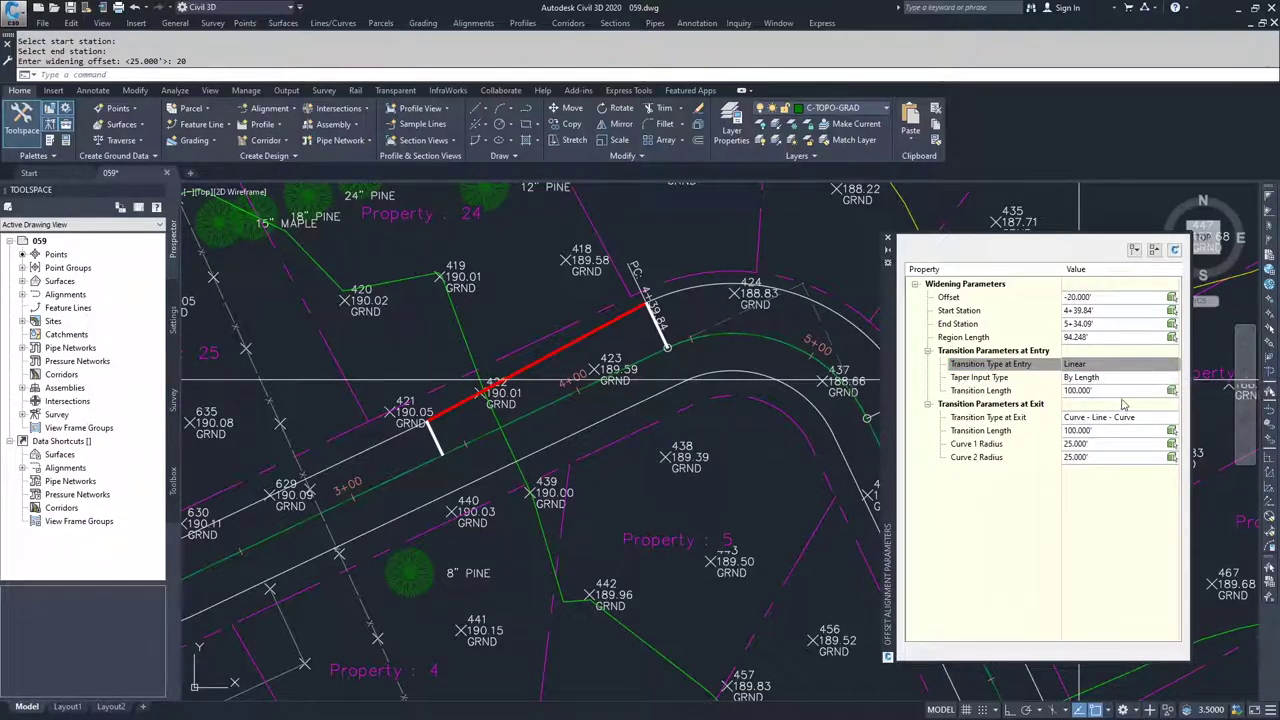
Set the entry transition length to 20 ft
left_click(1108, 391)
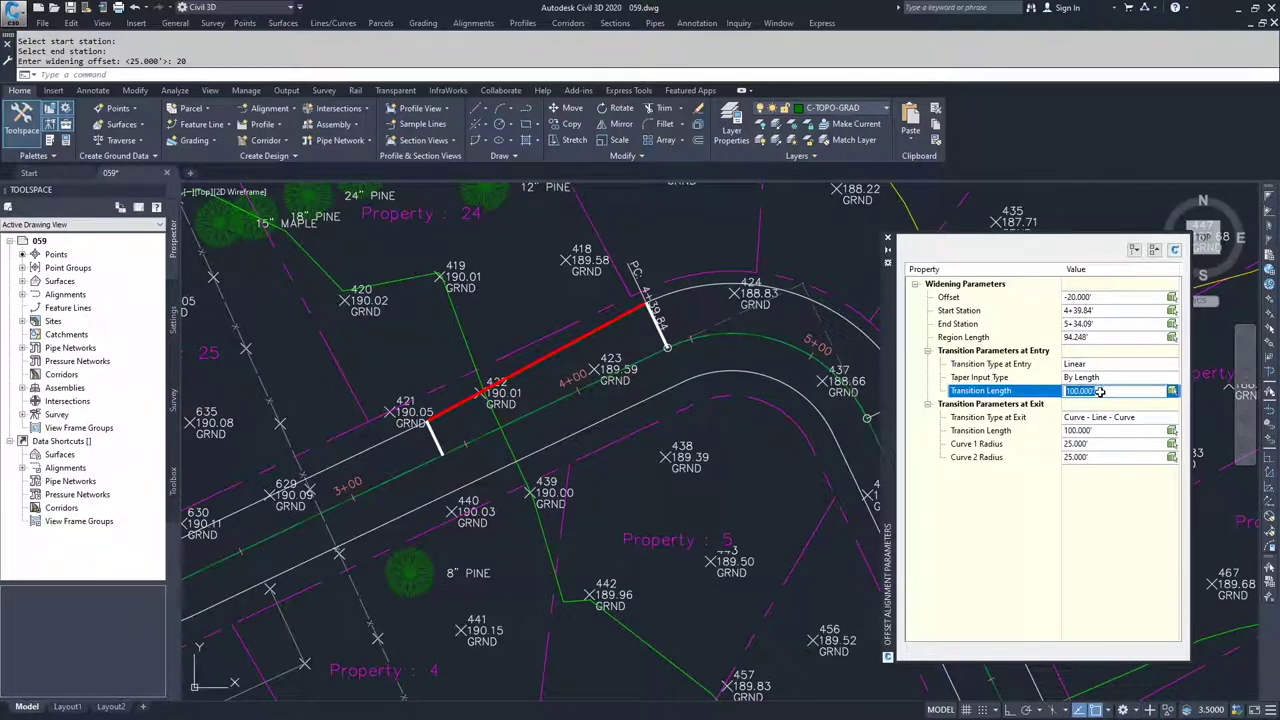
left_click(1020, 391)
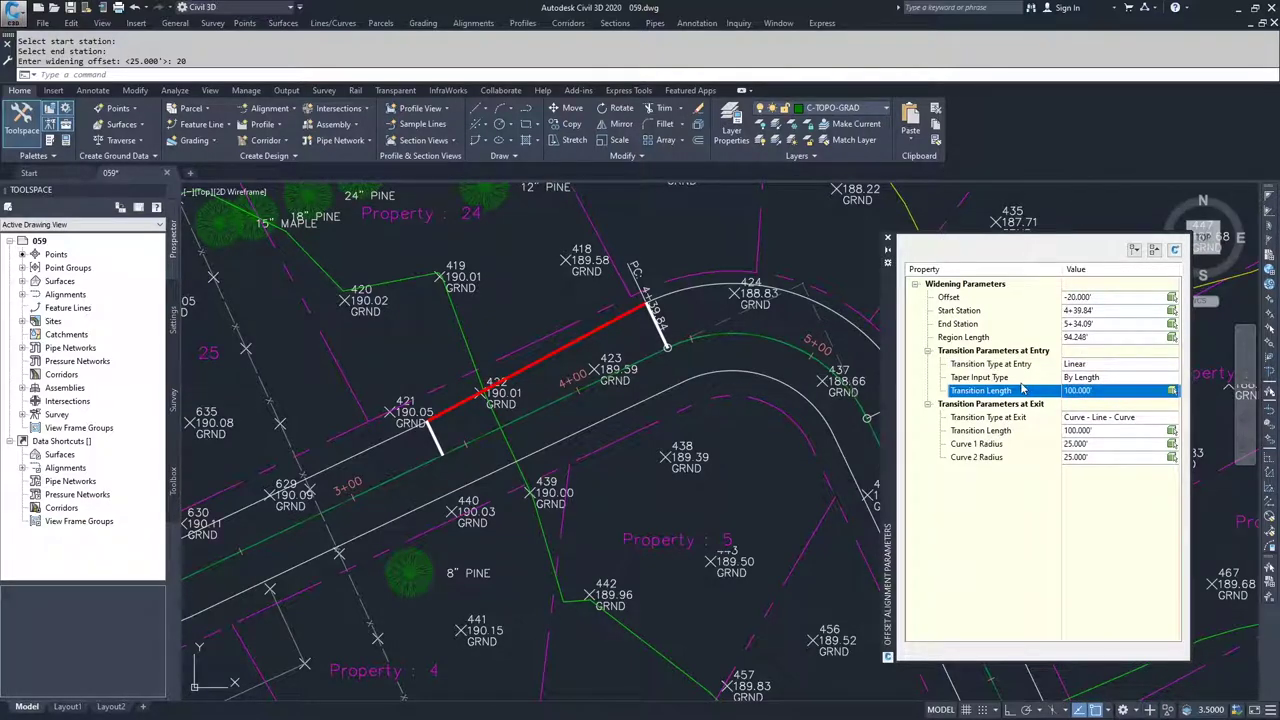
left_click(1097, 391)
type("20")
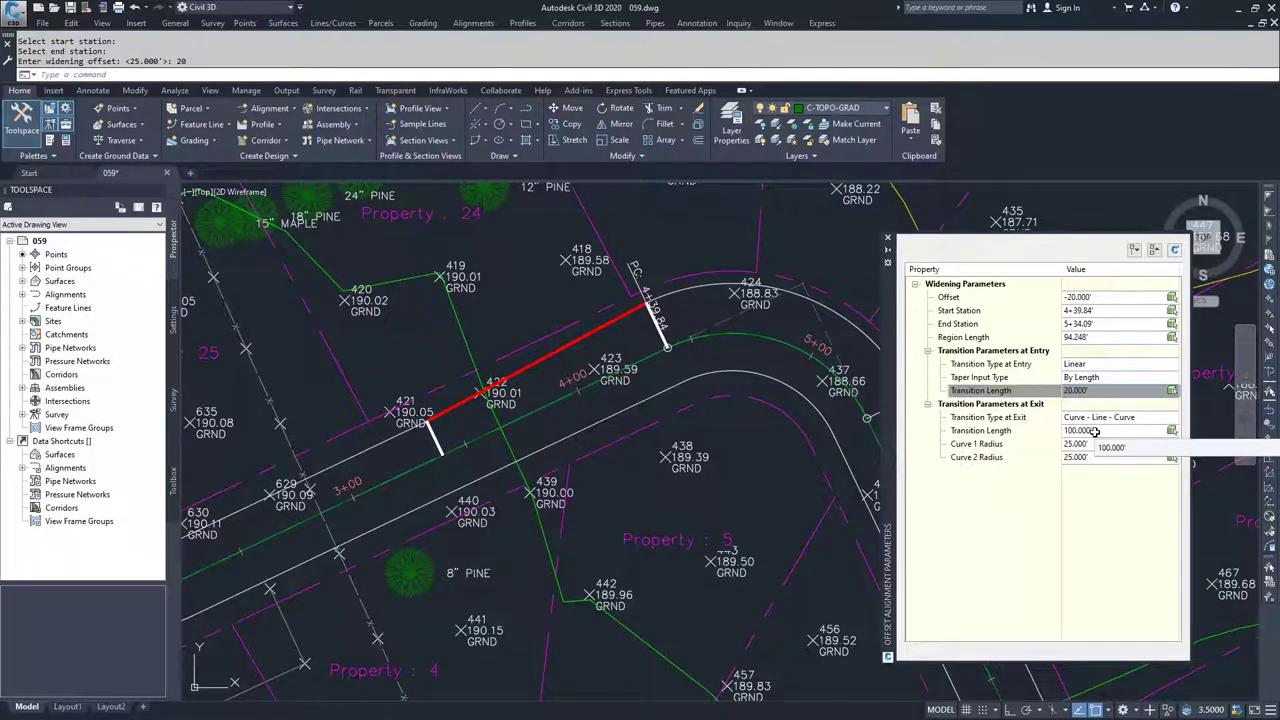
left_click(1098, 418)
Make the exit transition Linear, tapered by length, over 20 ft
left_click(1110, 419)
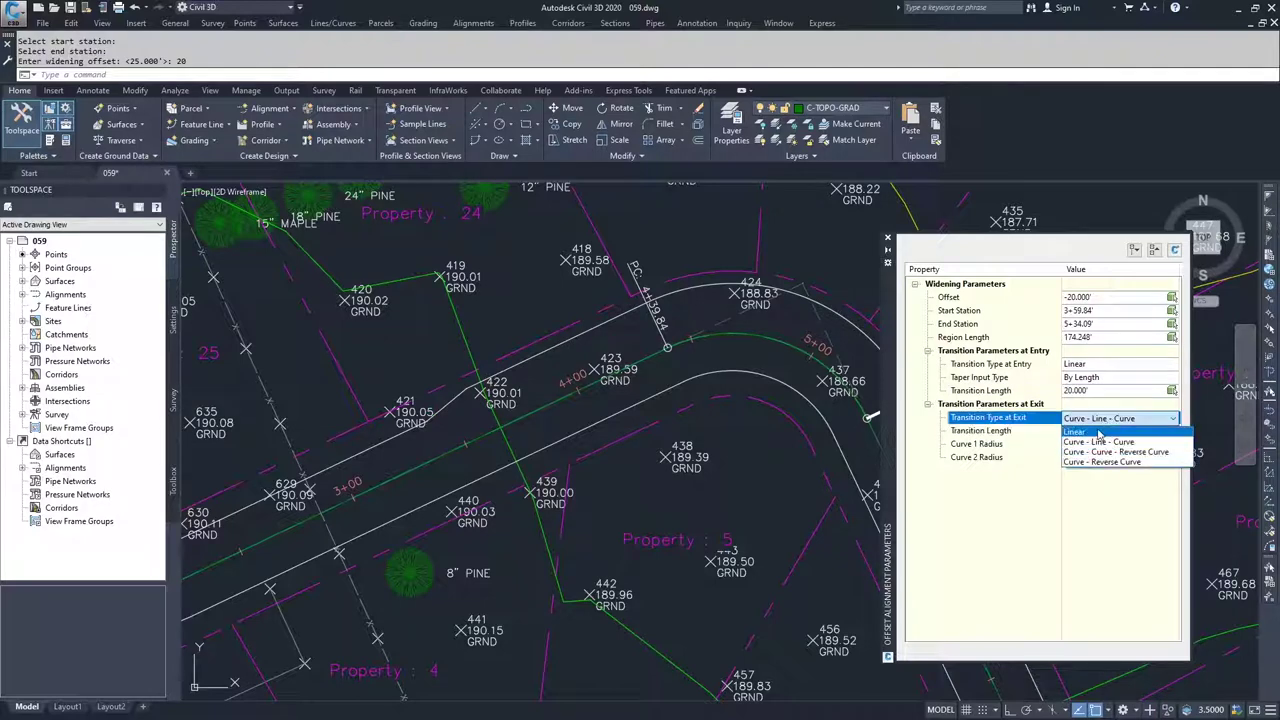
left_click(1098, 431)
left_click(1090, 430)
left_click(1094, 431)
left_click(1098, 444)
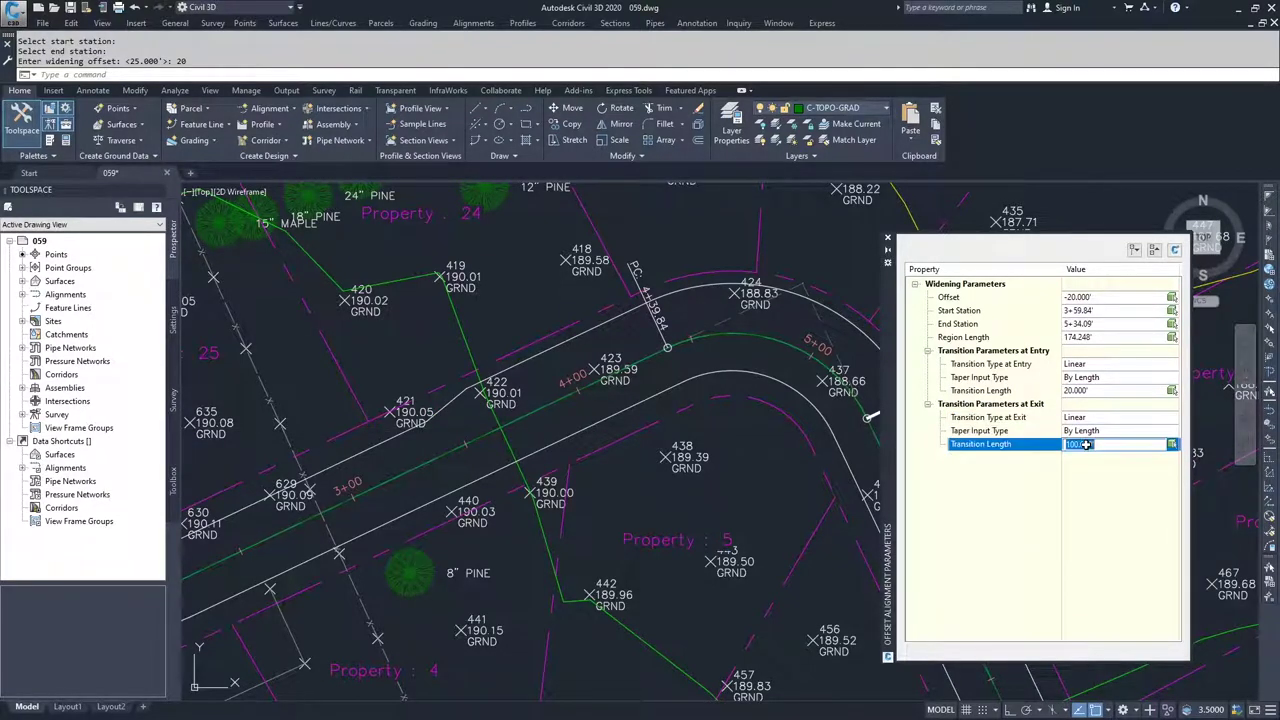
left_click(1107, 444)
left_click(1030, 440)
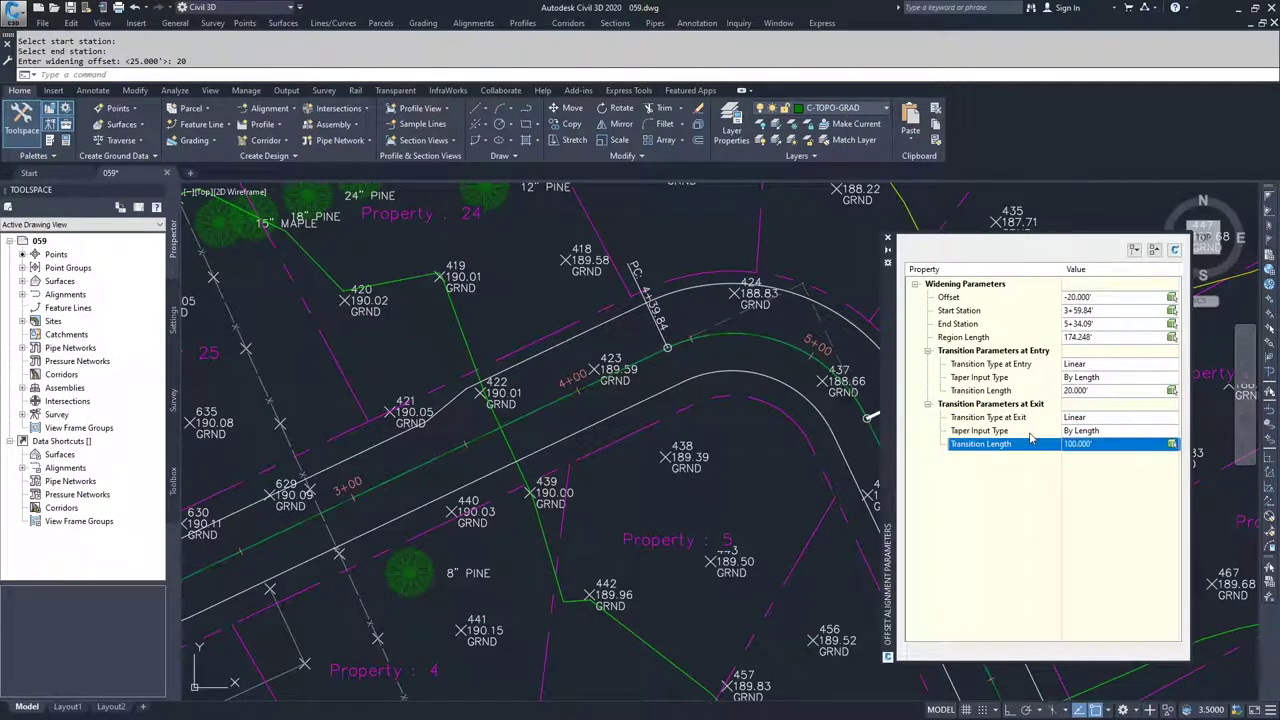
double_click(1088, 444)
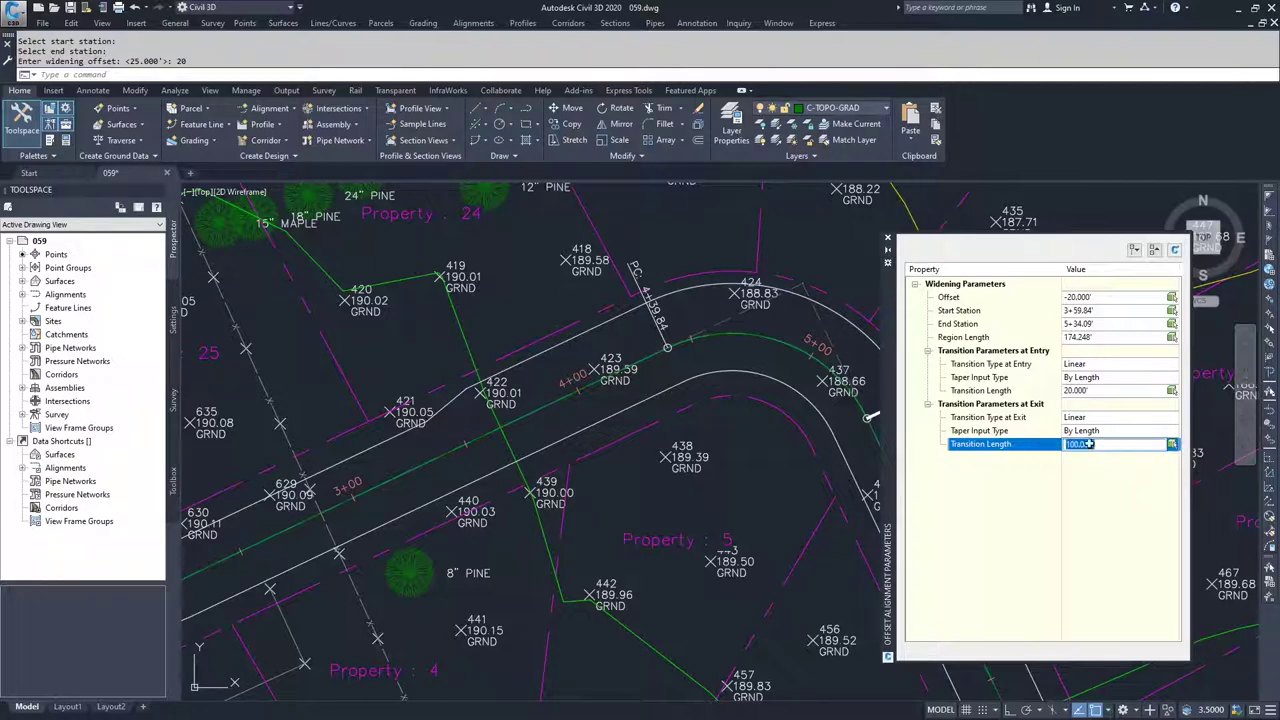
type("20")
left_click(1096, 392)
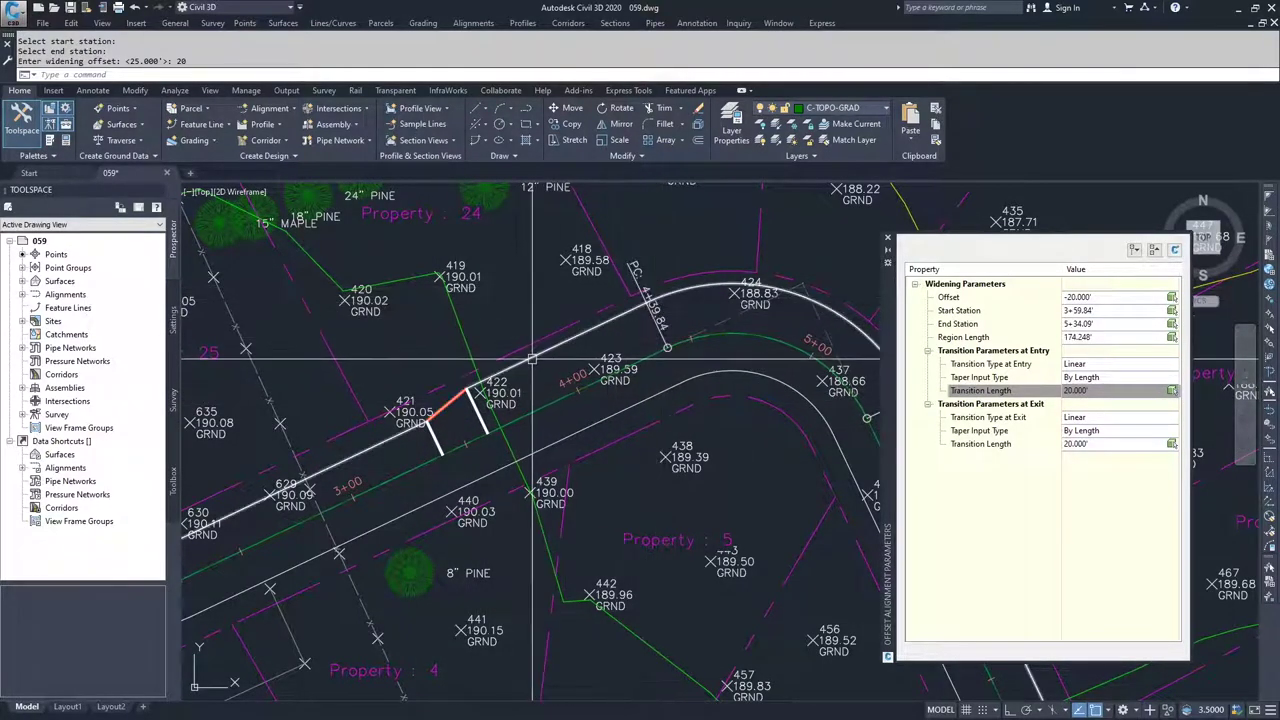
Review the exit taper input options, leaving them unchanged
scroll(531, 360, "down", 3)
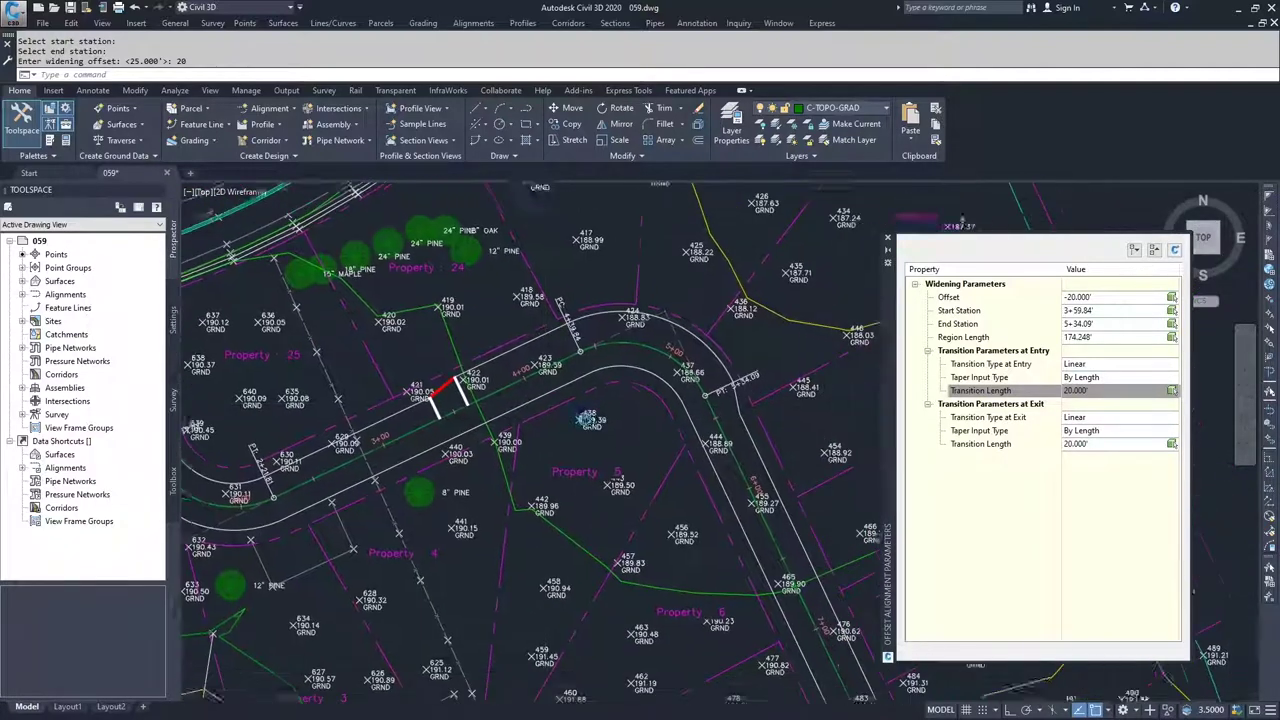
left_click(1104, 431)
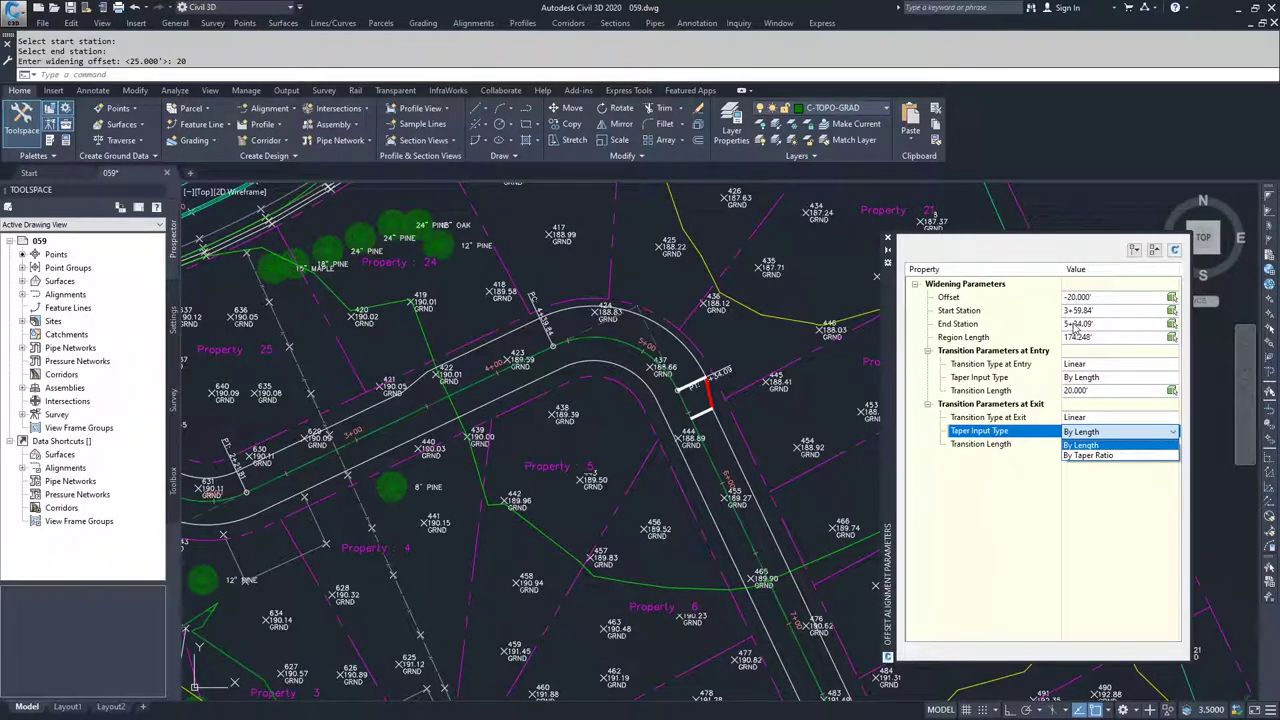
left_click(980, 318)
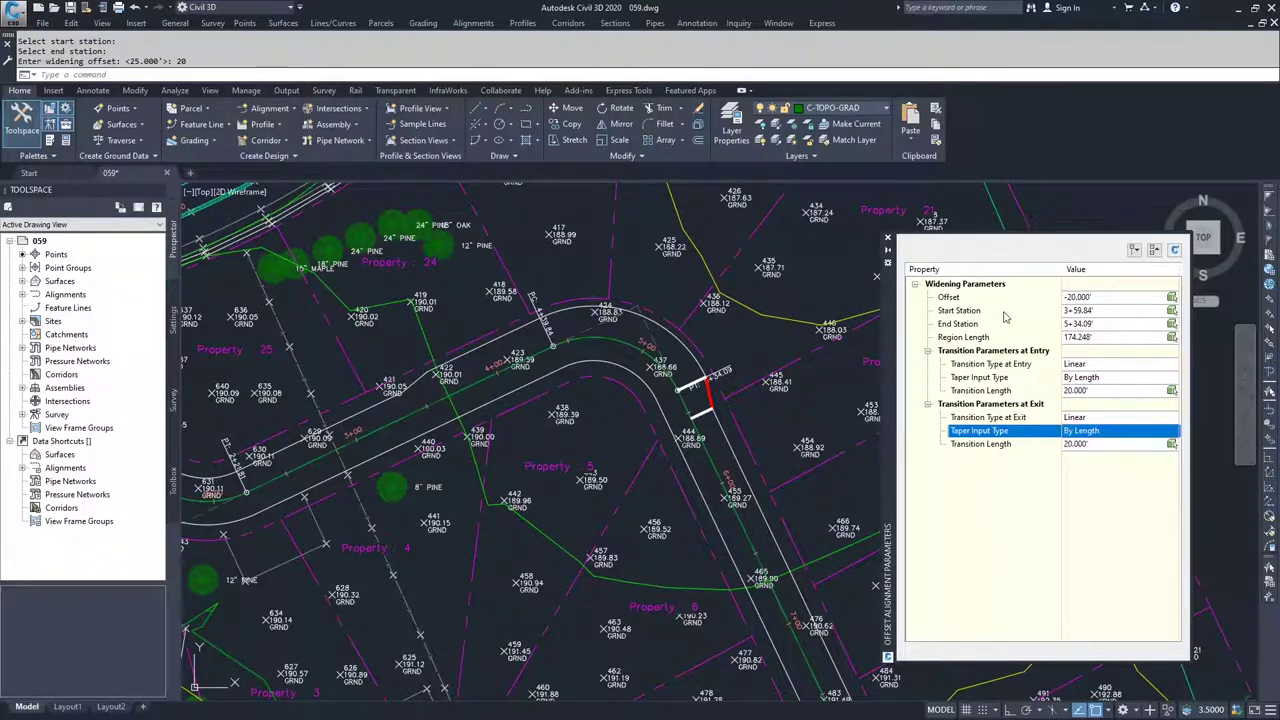
Move the widening start to station 4+39.84 and close the parameters palette
left_click(1104, 312)
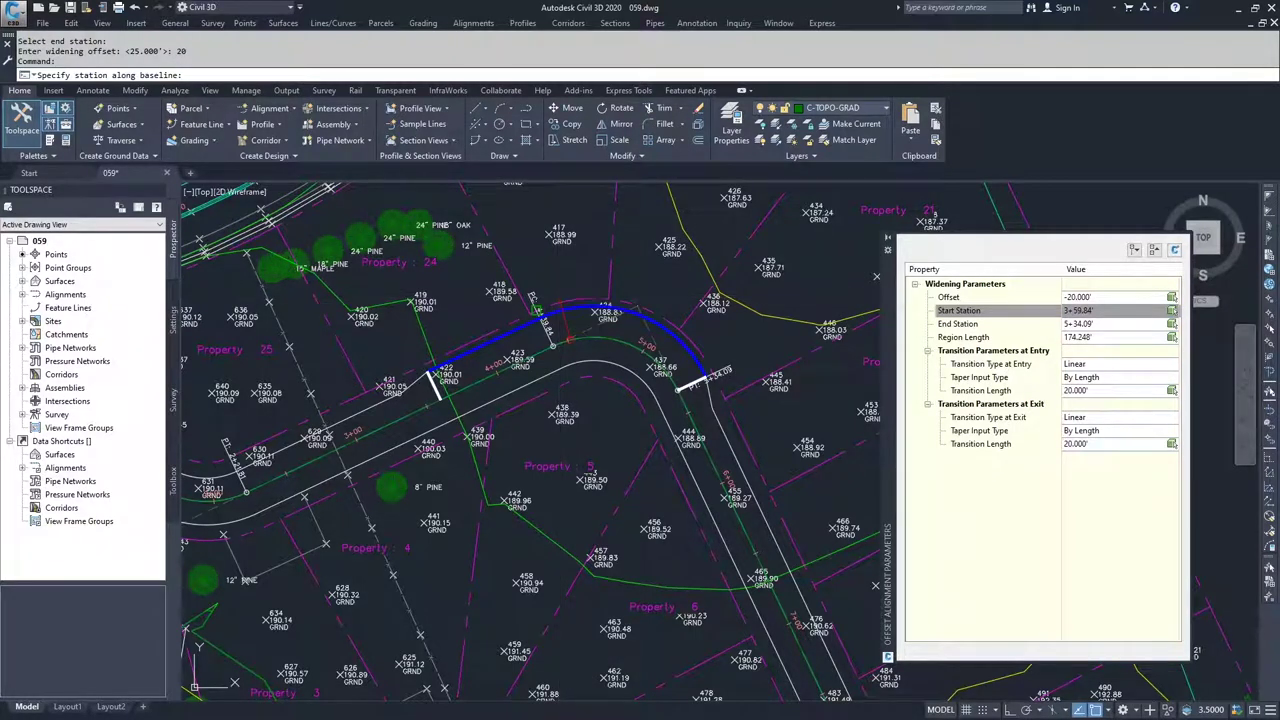
left_click(540, 328)
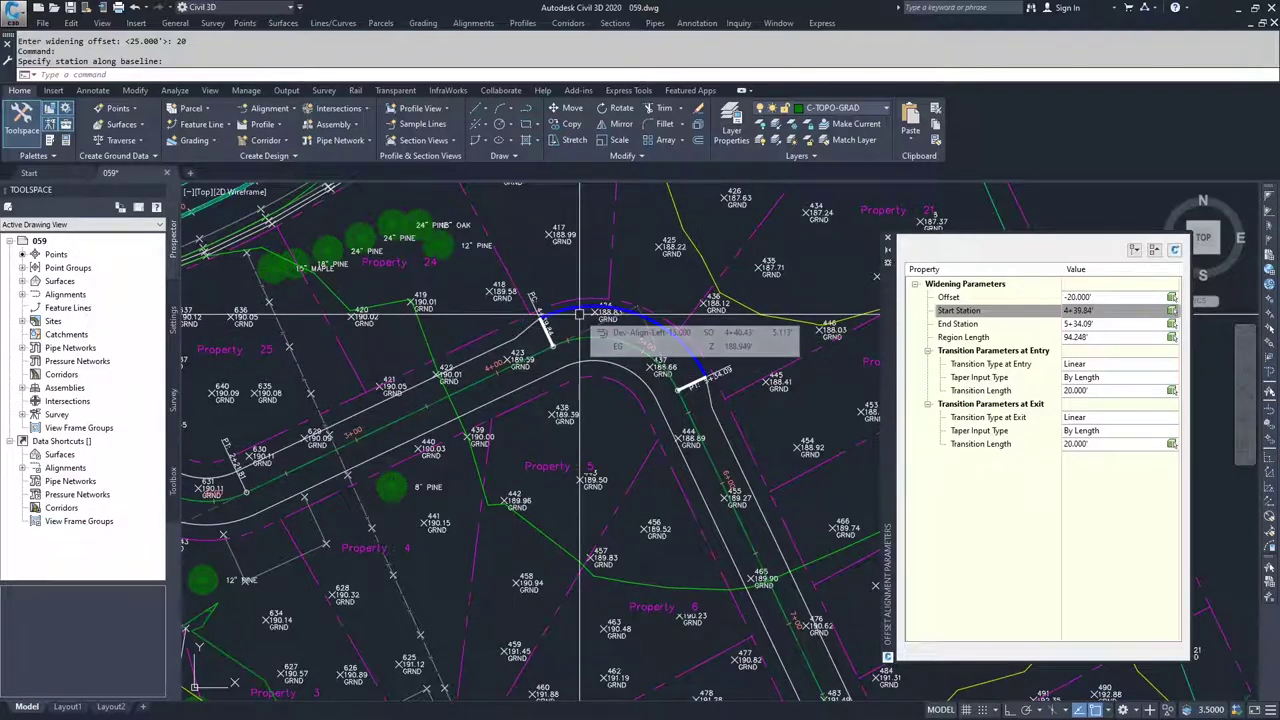
left_click(887, 238)
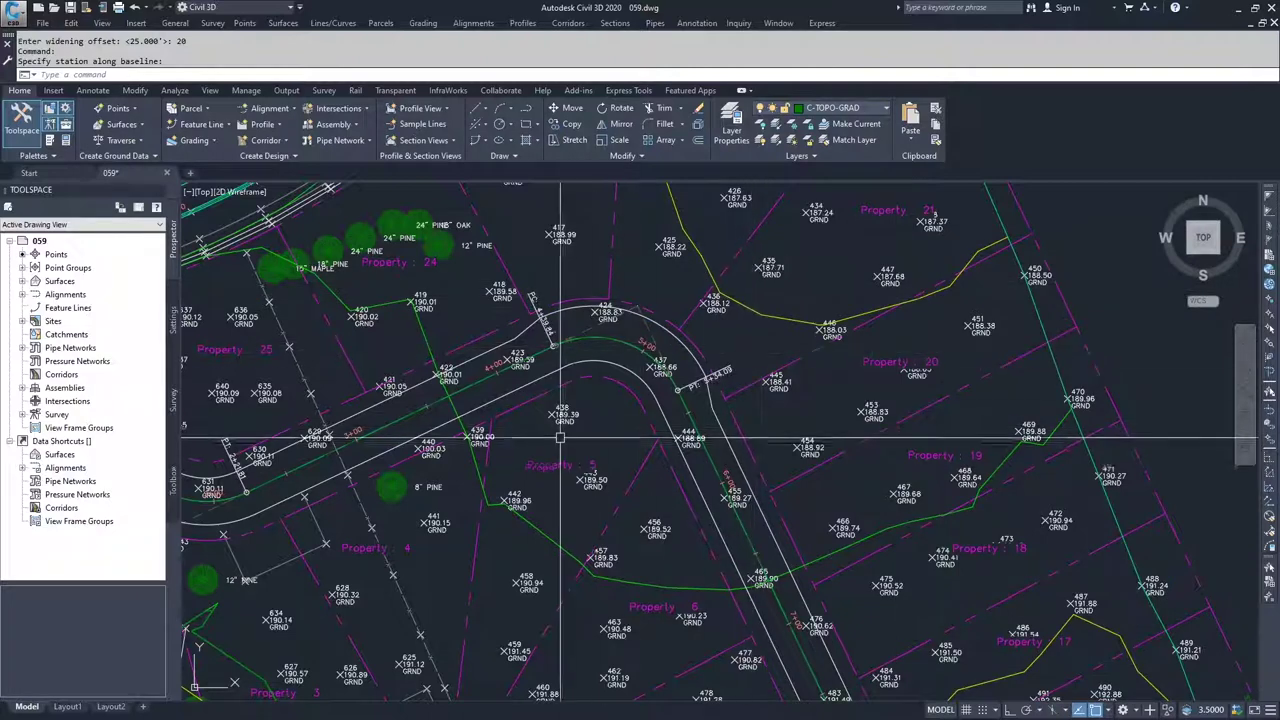
Start a new widening on the road alignment without creating a new alignment
scroll(751, 350, "down", 3)
scroll(517, 330, "up", 3)
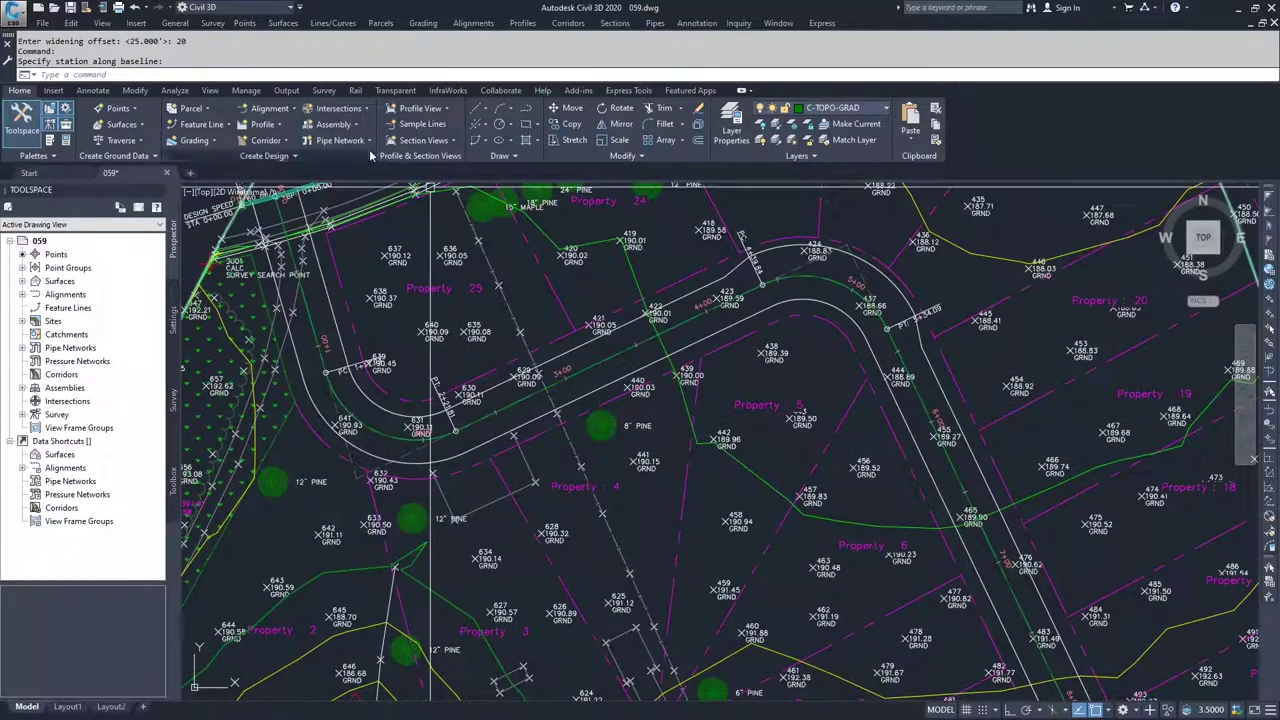
left_click(268, 108)
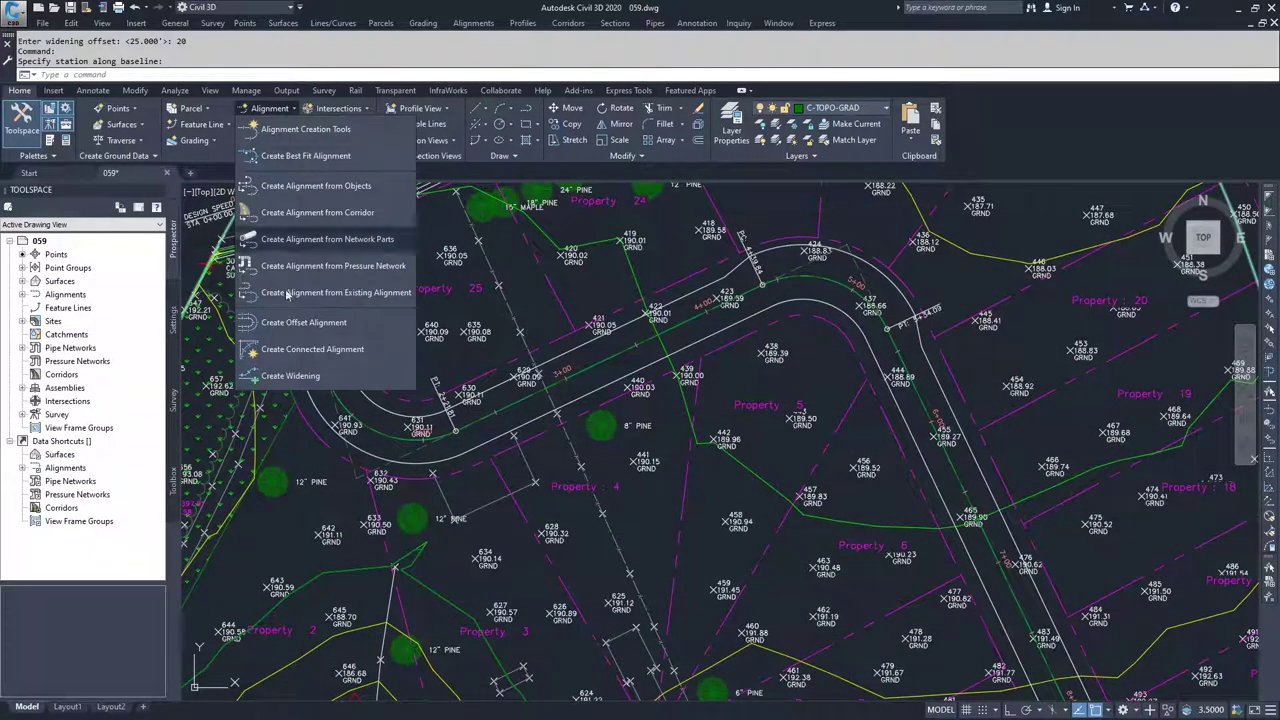
left_click(290, 376)
left_click(374, 458)
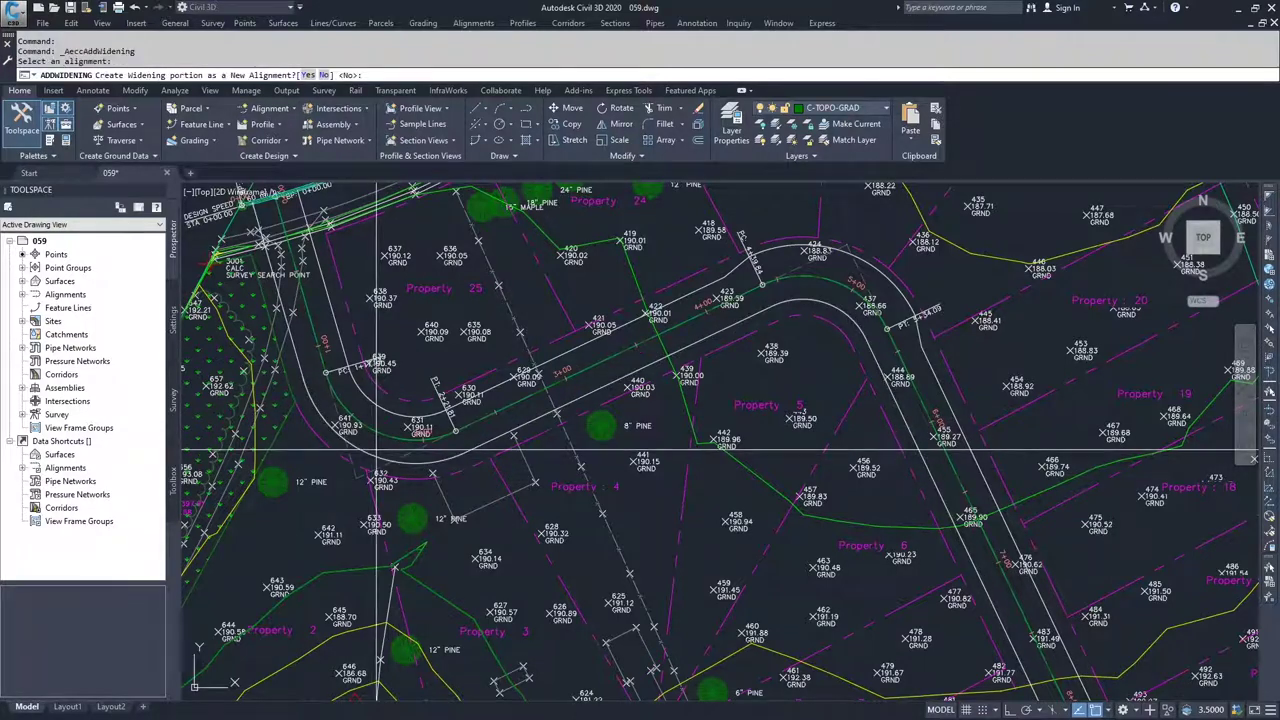
scroll(380, 500, "down", 2)
key("Return")
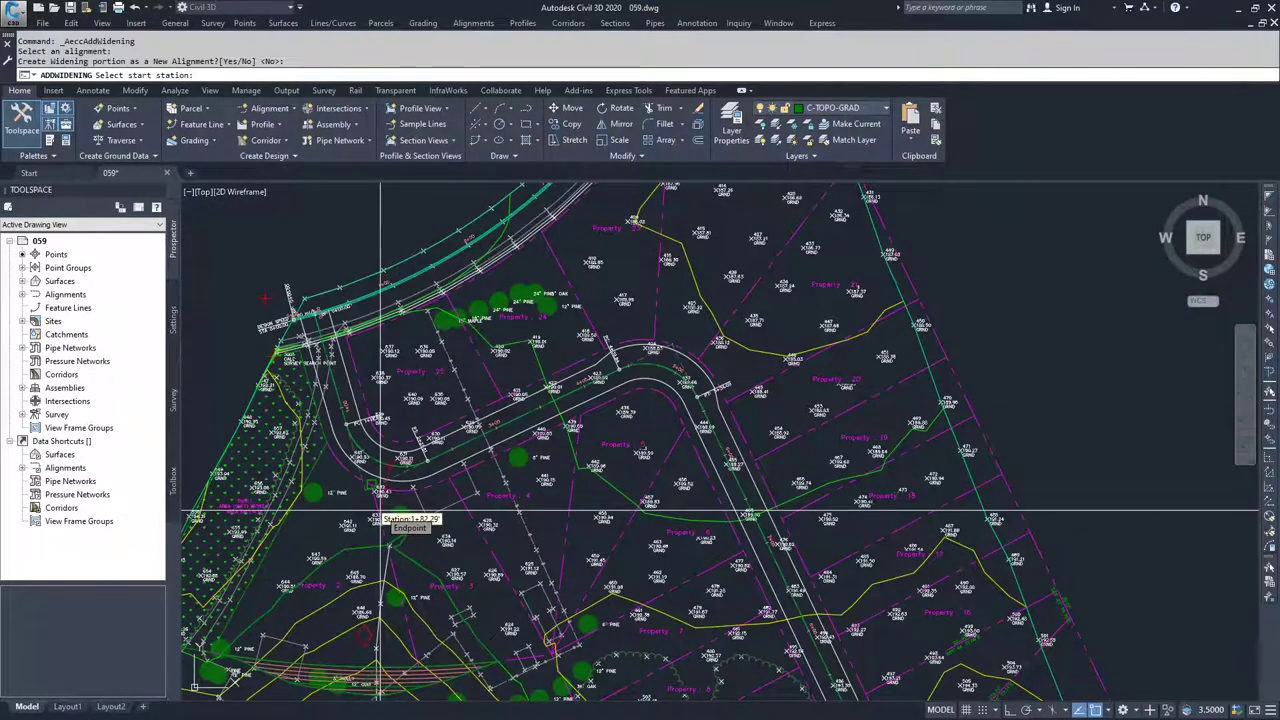
Pick stations 1+17.74 to 2+21.81 on the western curve and apply a 20 ft offset
scroll(381, 516, "up", 4)
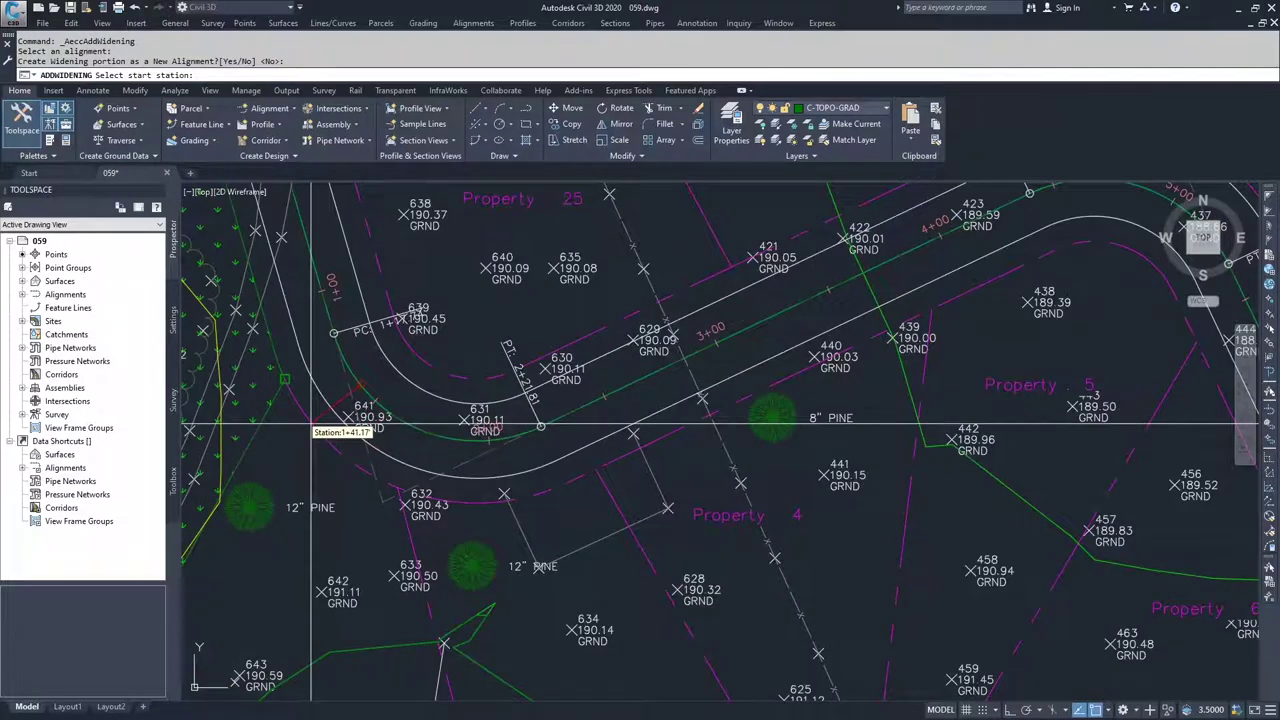
left_click(290, 352)
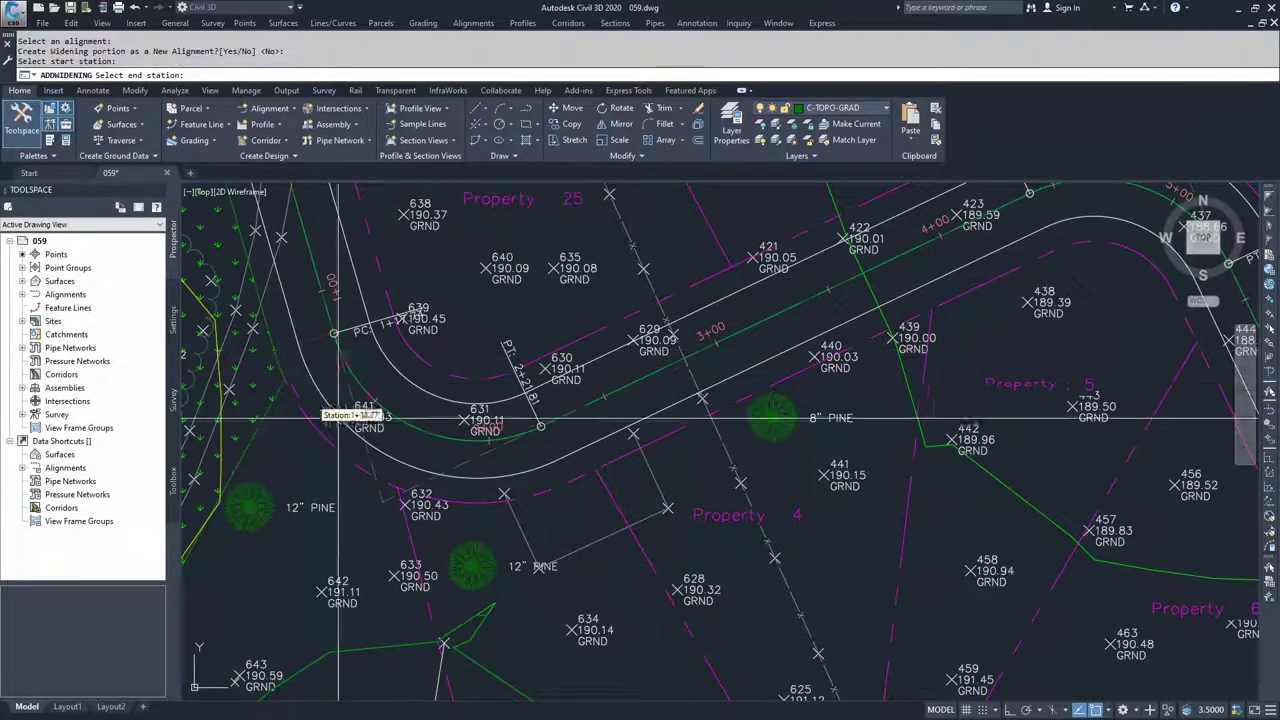
left_click(562, 505)
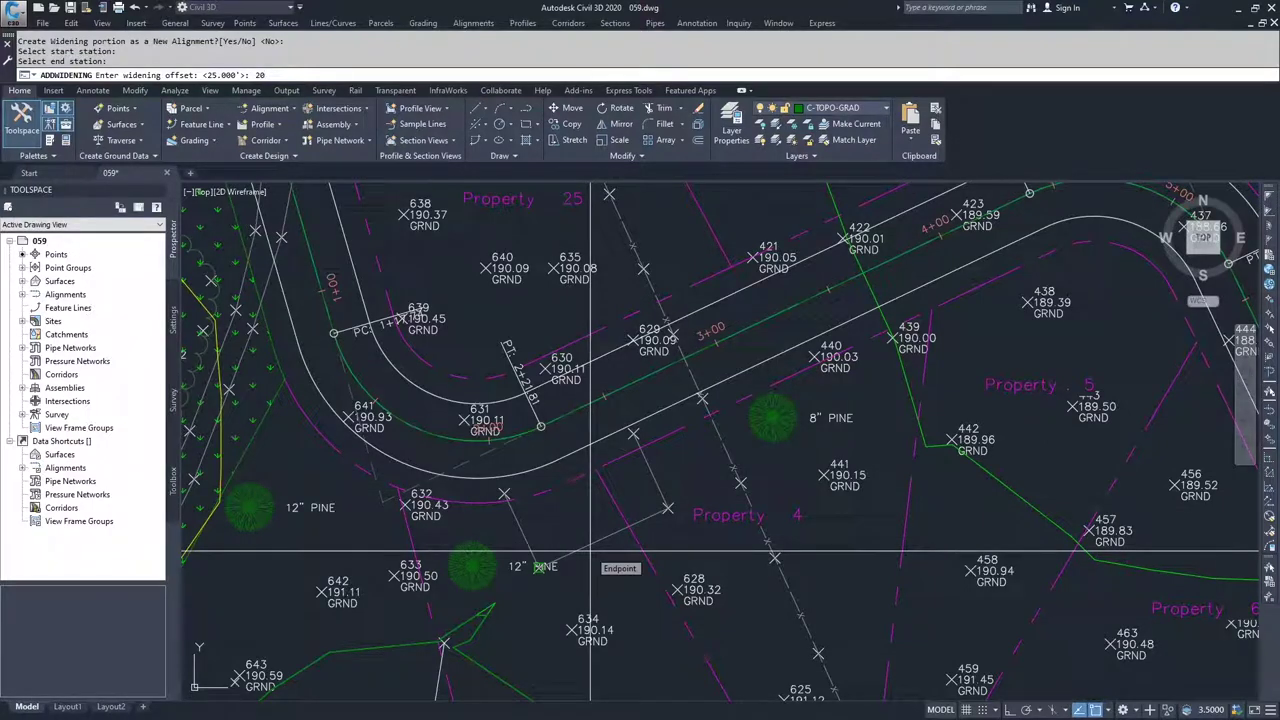
key("Return")
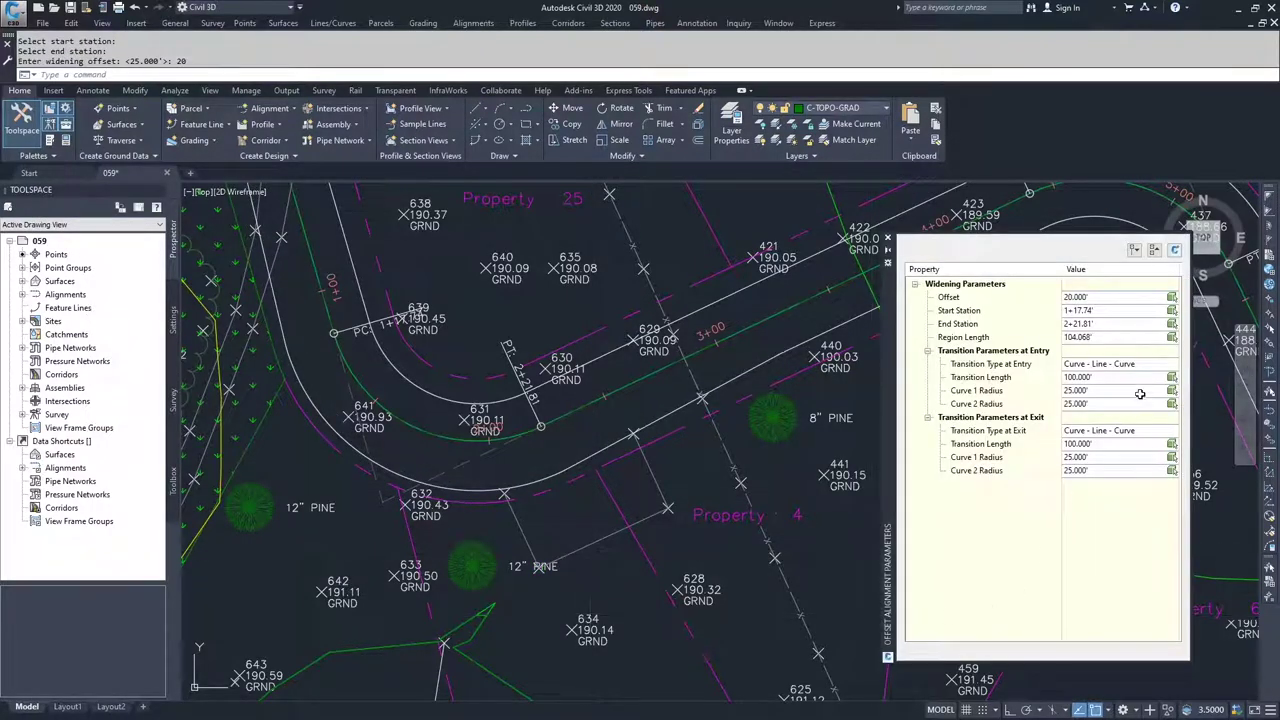
Make both entry and exit transitions Linear with 20 ft lengths
left_click(1105, 363)
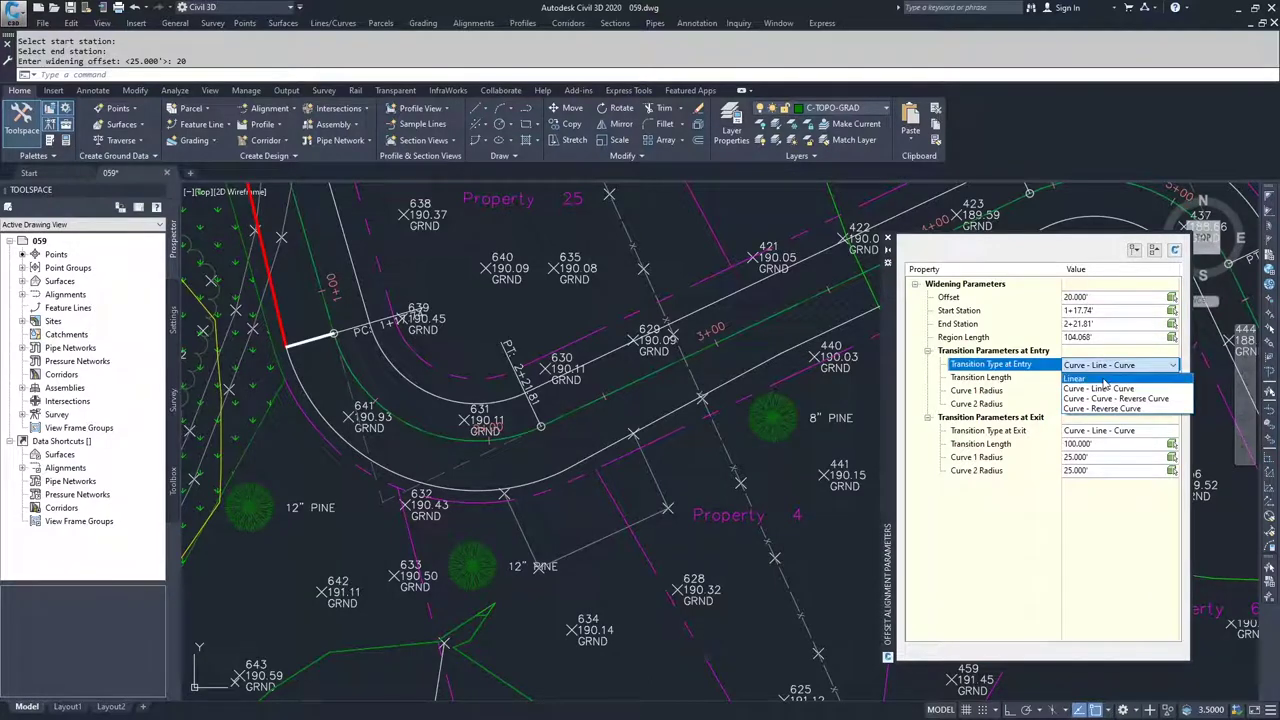
left_click(1105, 380)
left_click(1107, 418)
left_click(1107, 432)
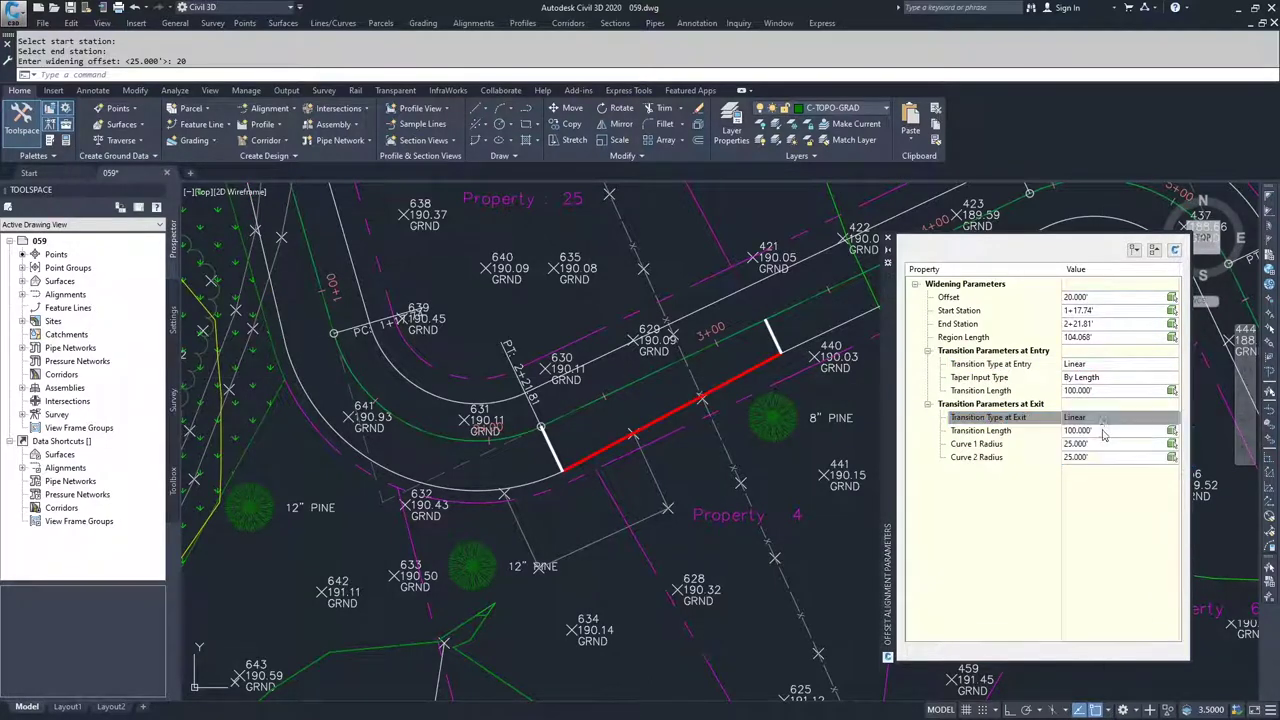
left_click(1097, 391)
type("20")
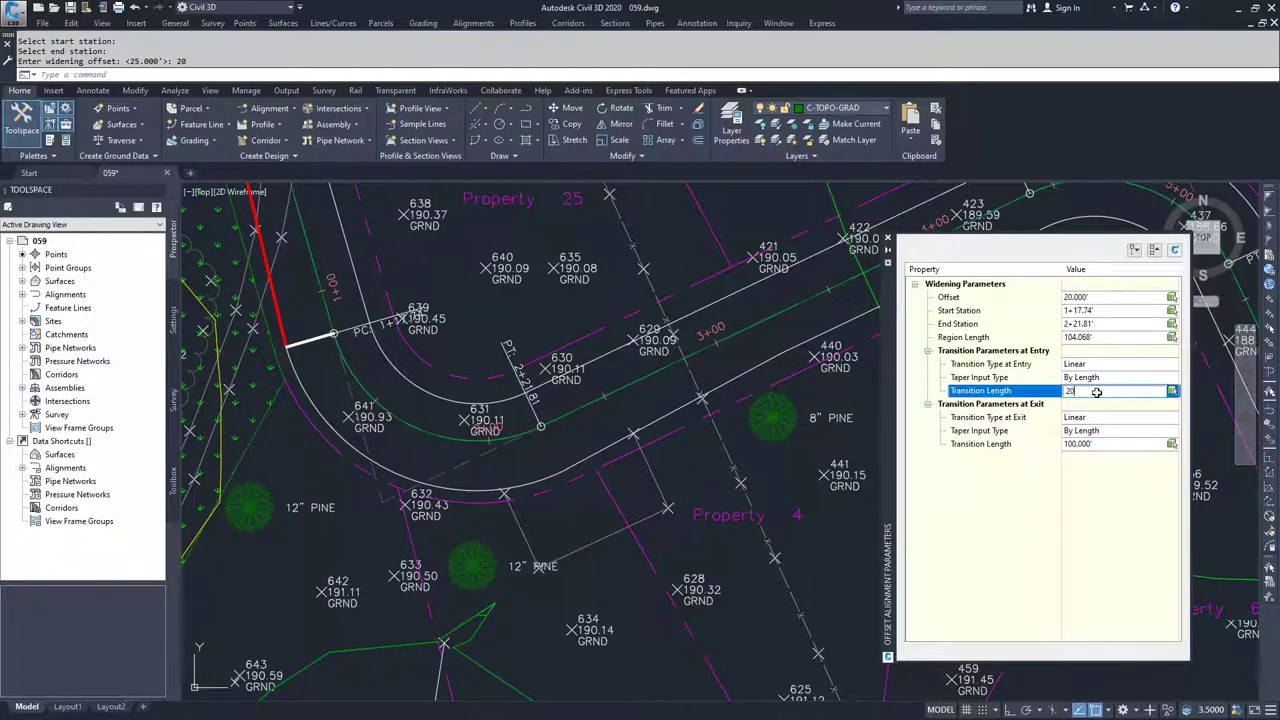
left_click(1088, 444)
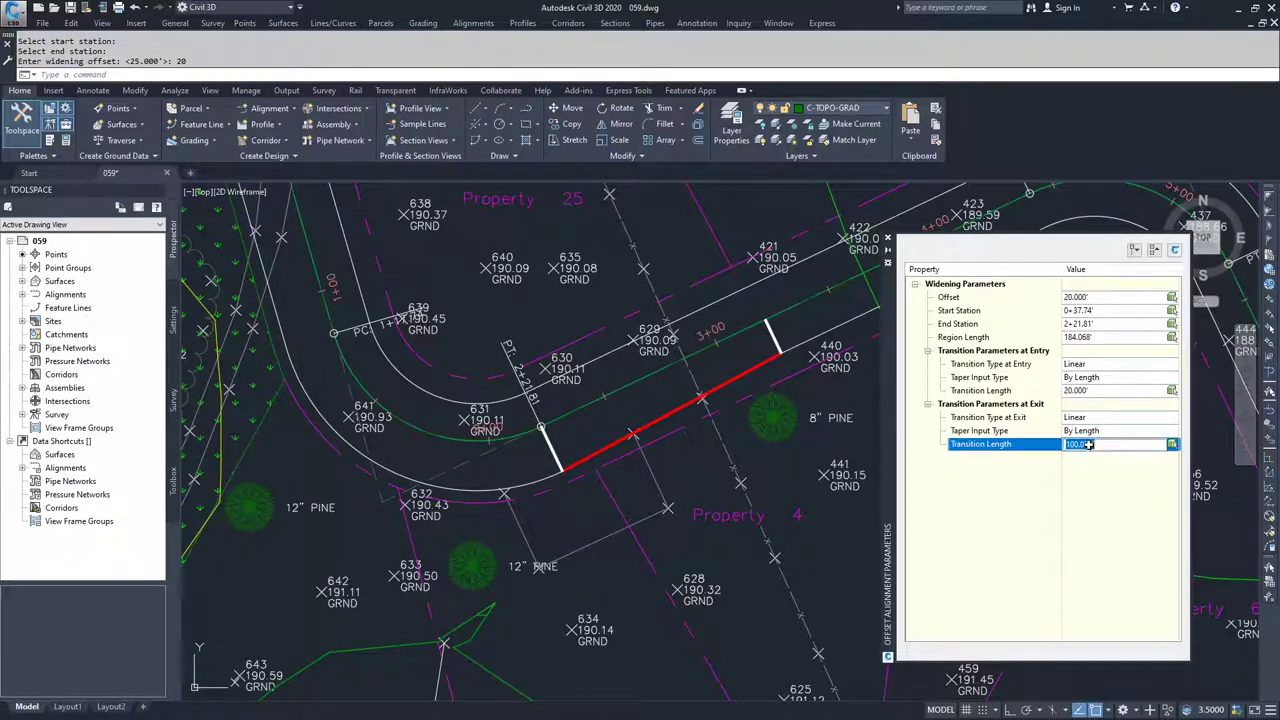
type("20")
key("Return")
Pick the widening start at the curve's PC, 1+17.74, and close the palette
left_click(1110, 313)
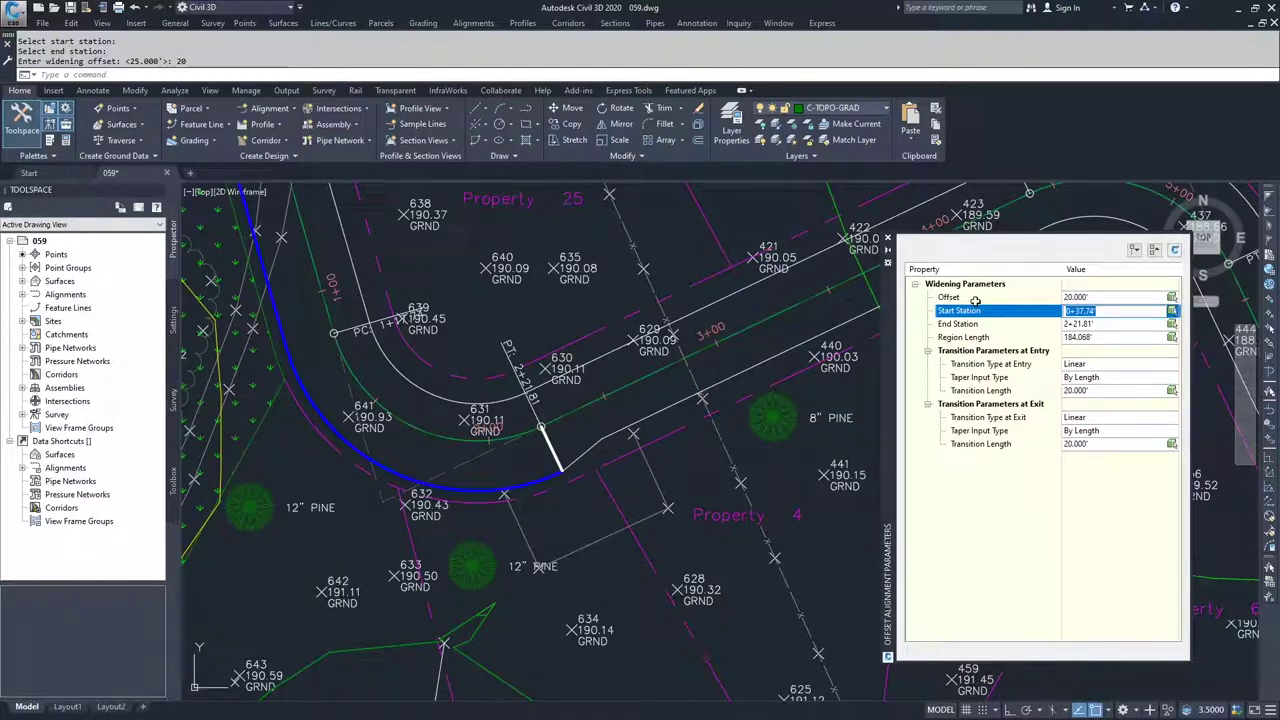
left_click(1172, 311)
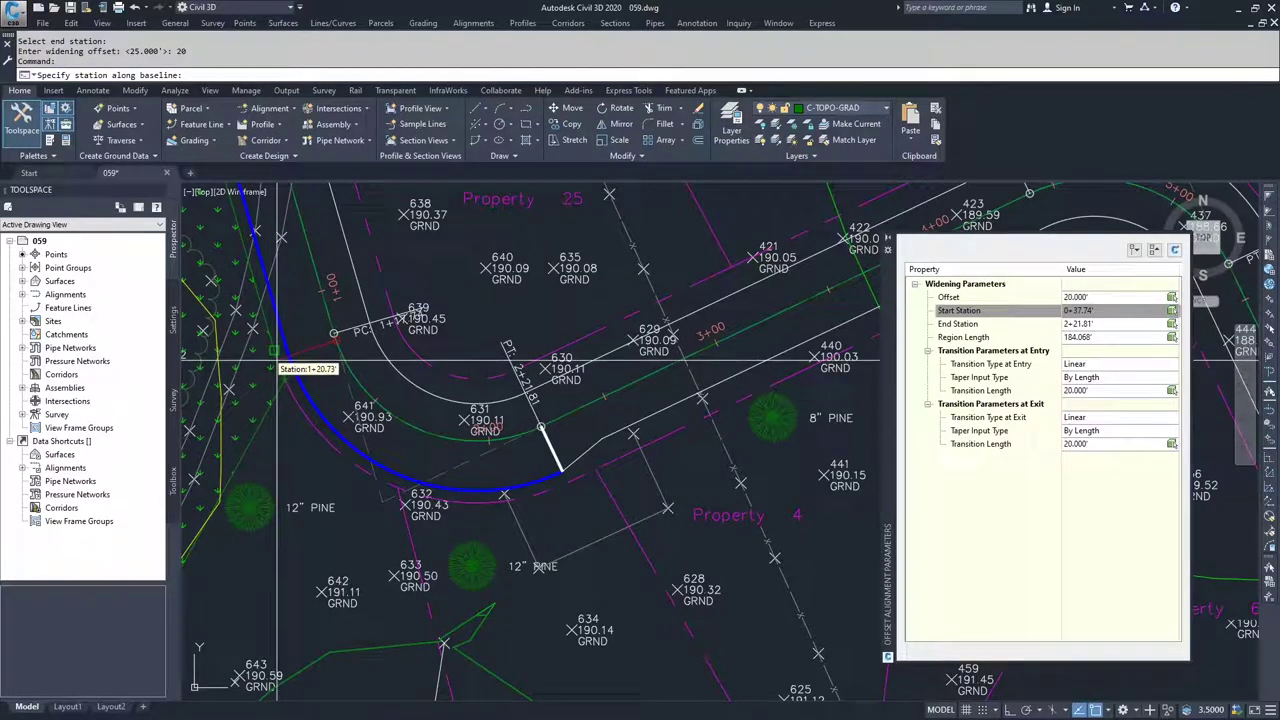
left_click(333, 333)
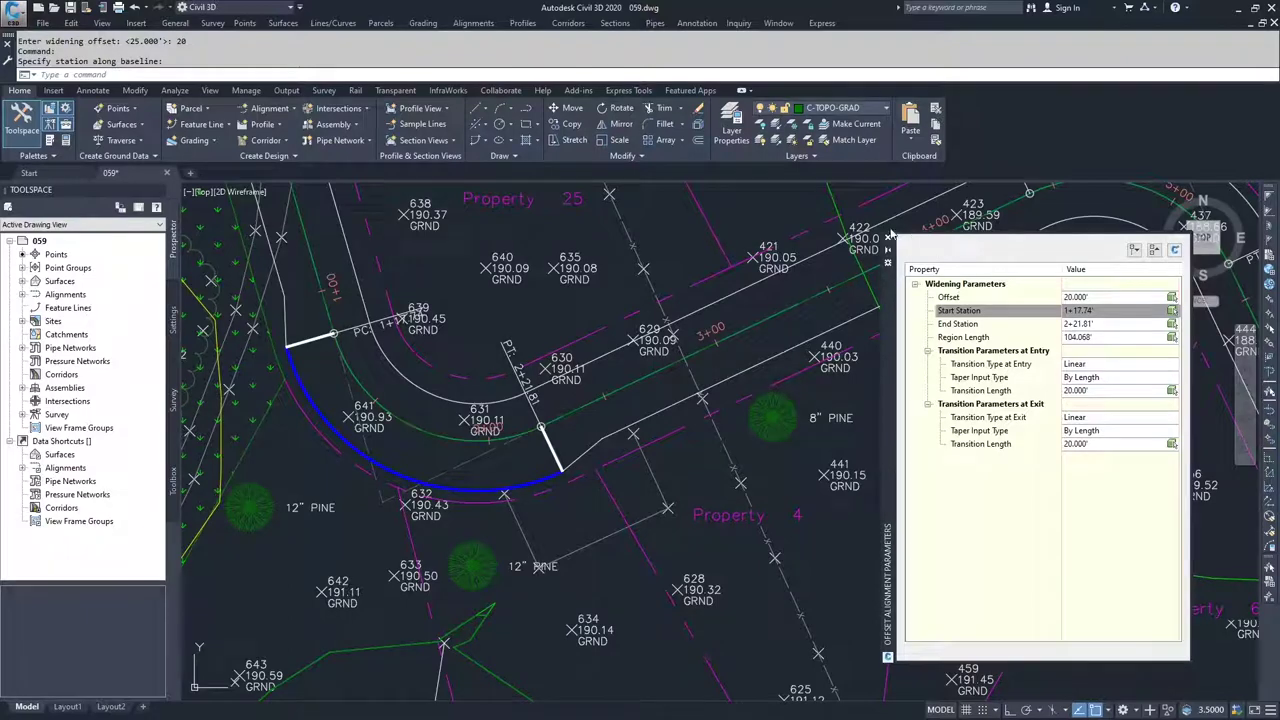
left_click(888, 240)
scroll(640, 350, "down", 3)
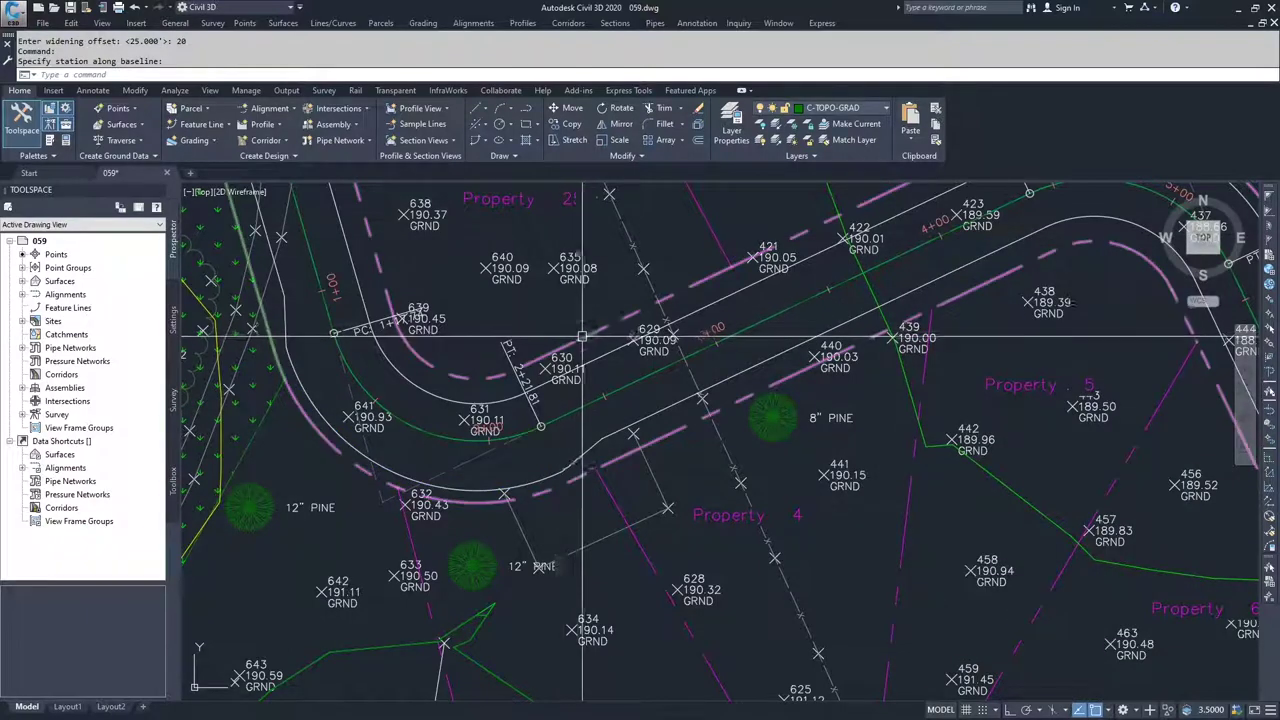